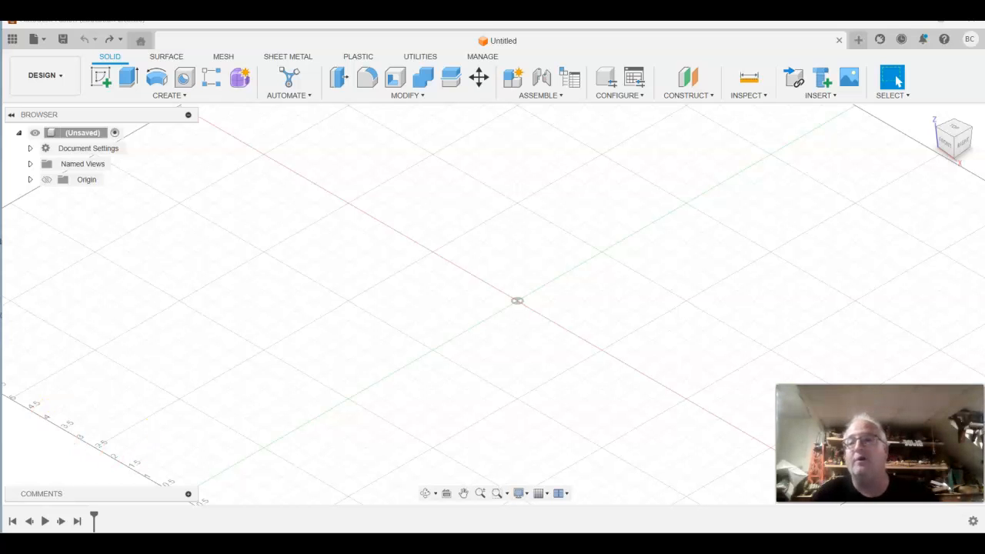
Start a sketch on the horizontal origin plane and draw a 3.25 in diameter circle centred on the origin.
click(102, 79)
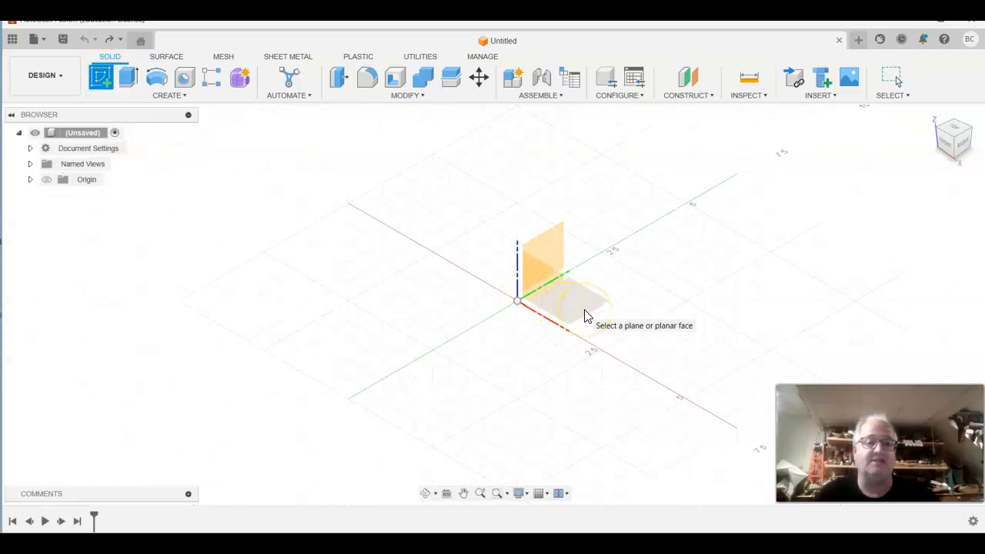
click(585, 316)
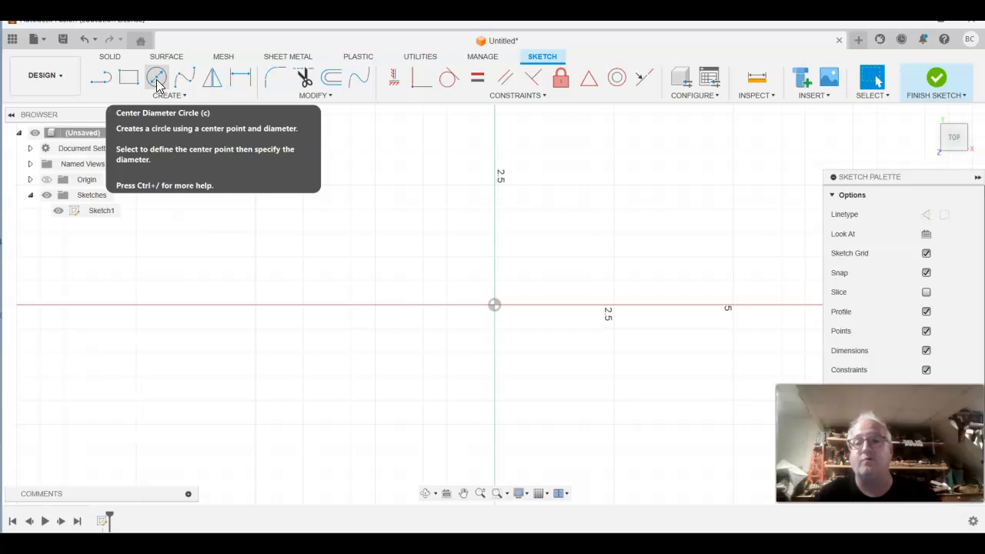
click(157, 78)
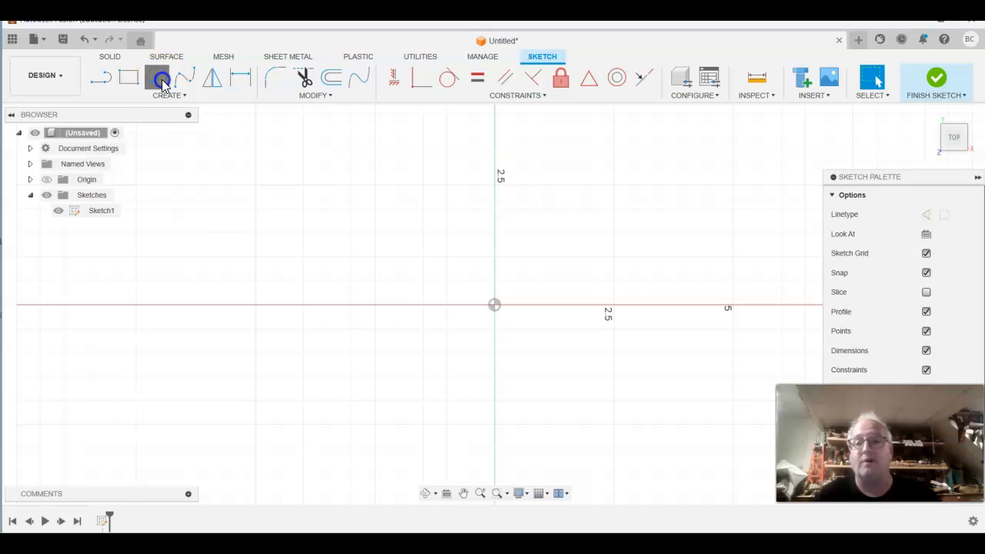
click(494, 307)
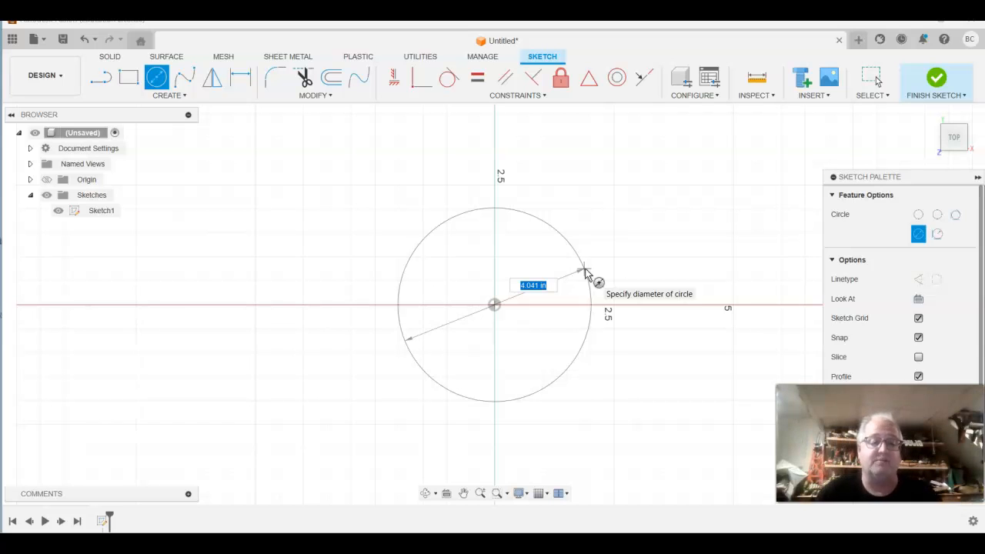
text(3.25)
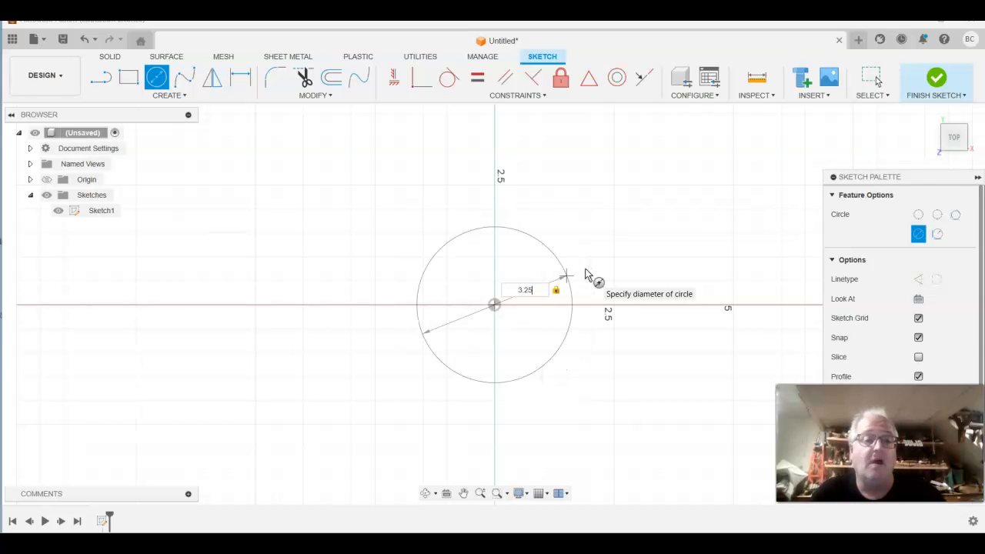
key(Return)
key(Escape)
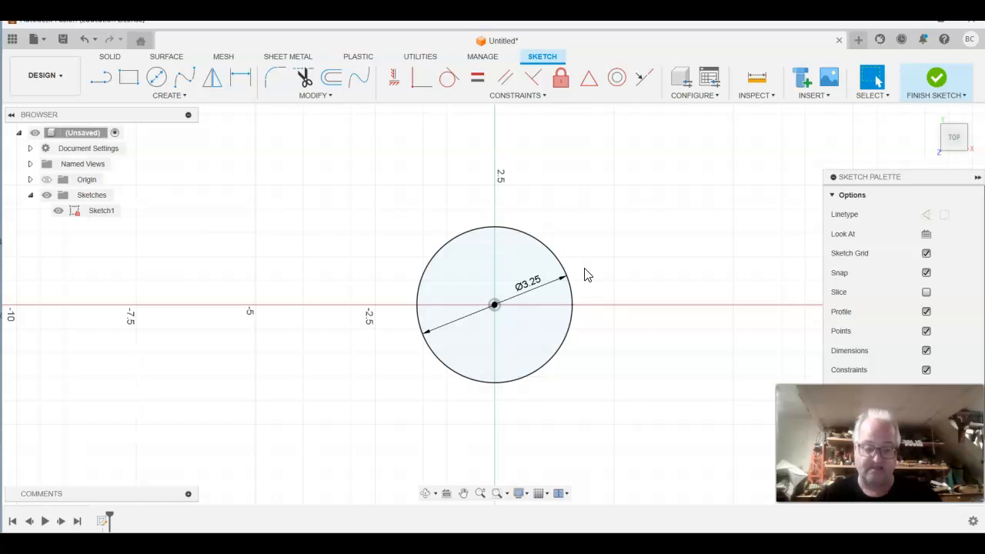
Draw a concentric inner circle of diameter 2+15/16 in at the origin and finish the sketch.
click(156, 79)
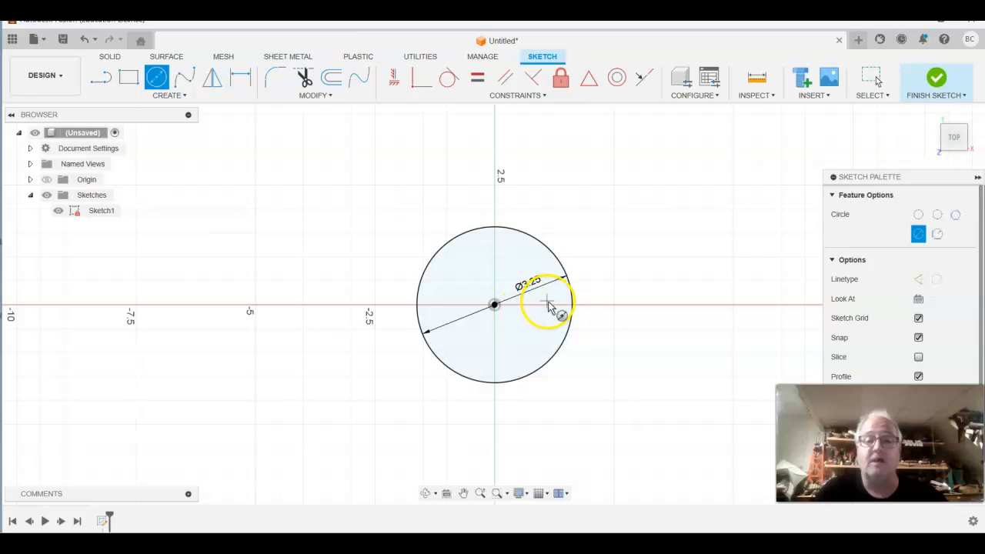
click(495, 306)
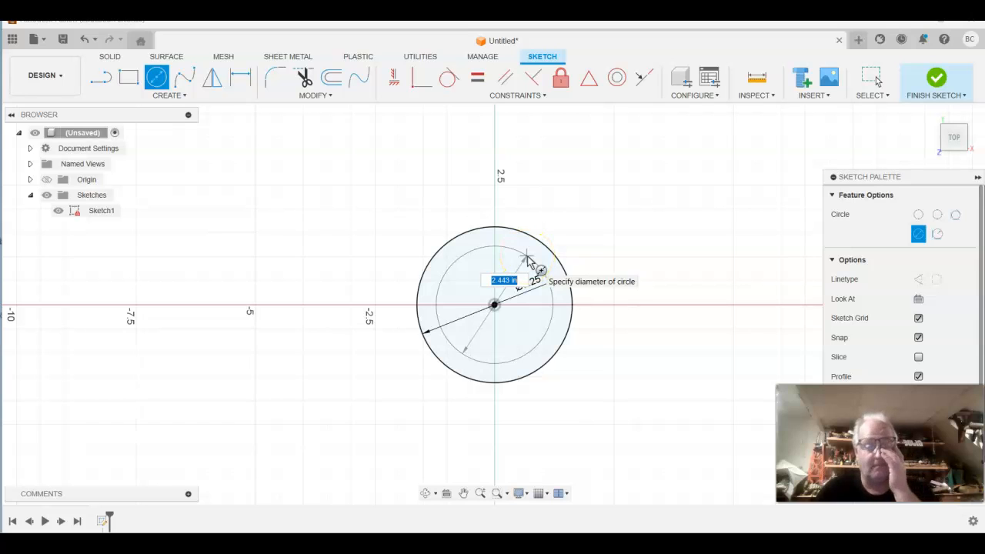
text(2)
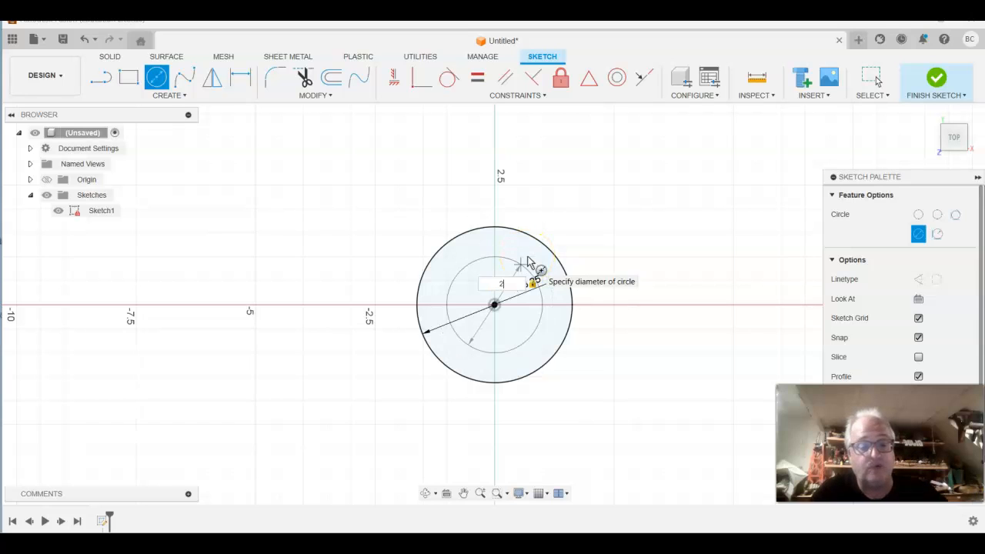
text(+)
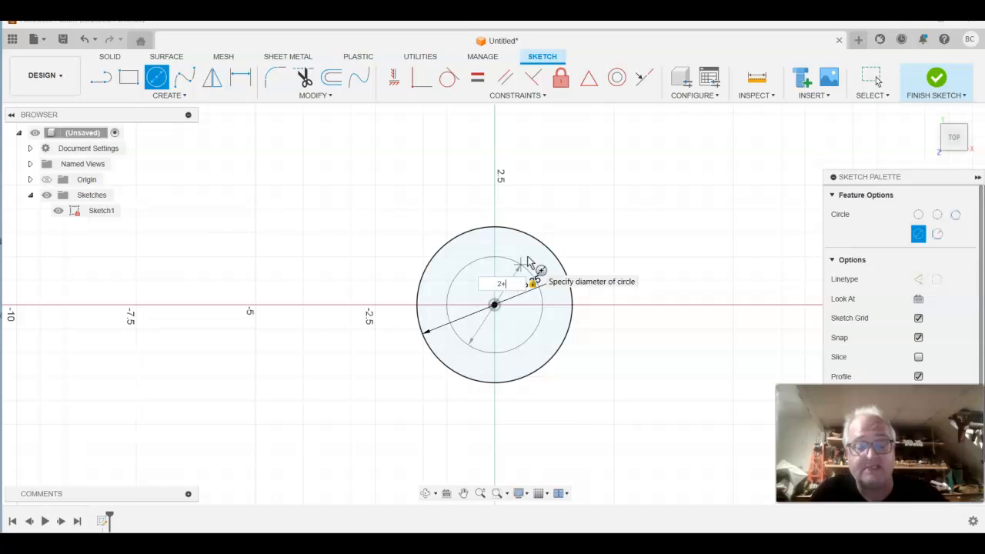
text(15/16)
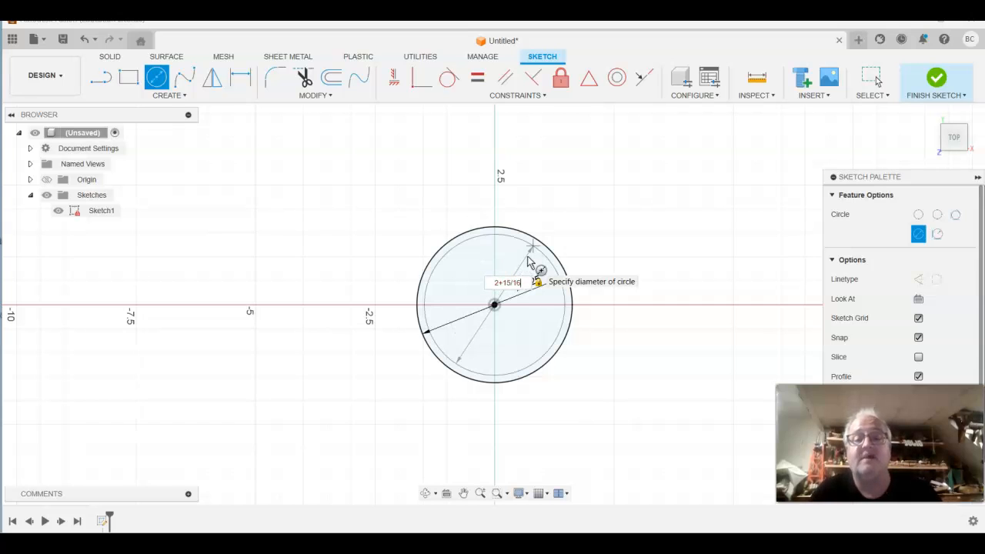
key(Return)
key(Escape)
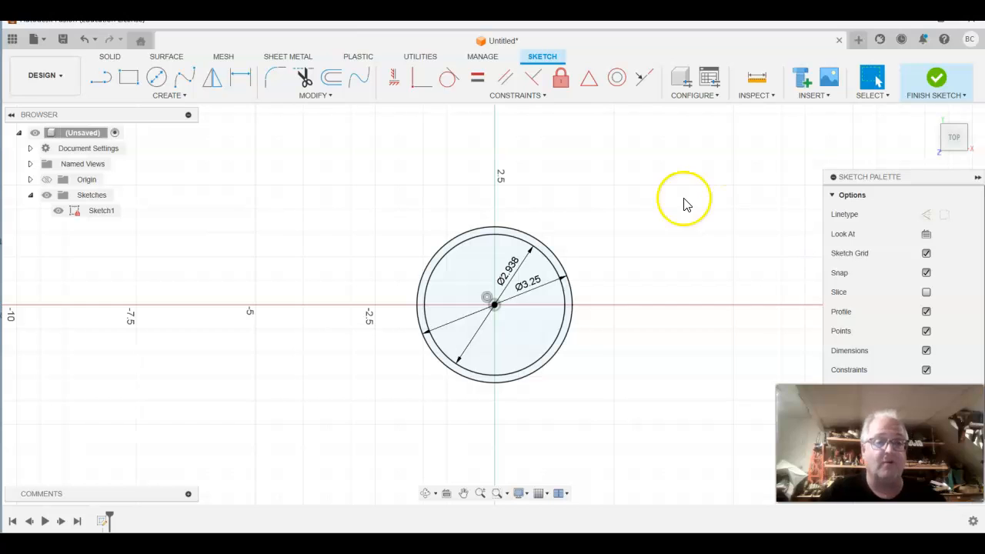
click(937, 80)
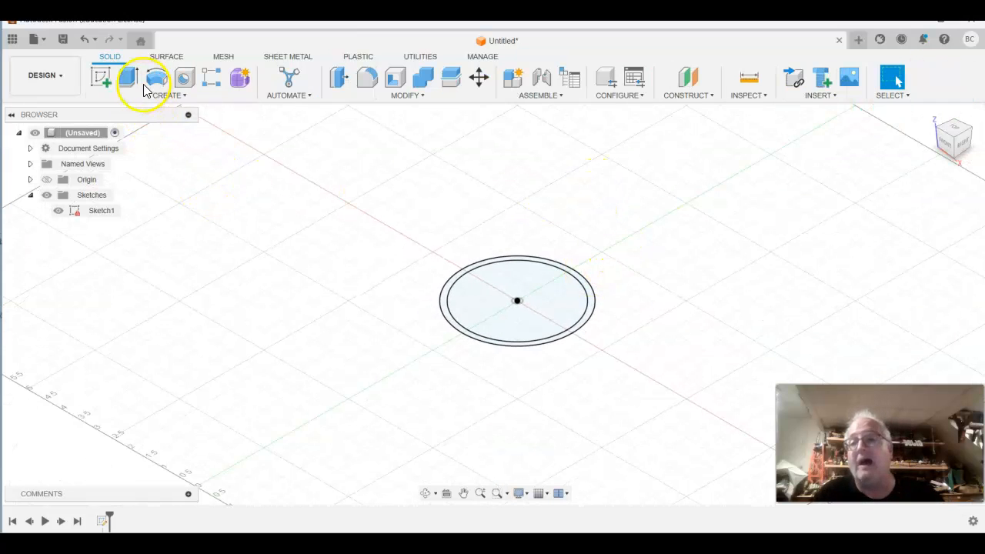
Extrude both the inner disc and outer ring profiles -0.125 in downward as a new body.
click(127, 77)
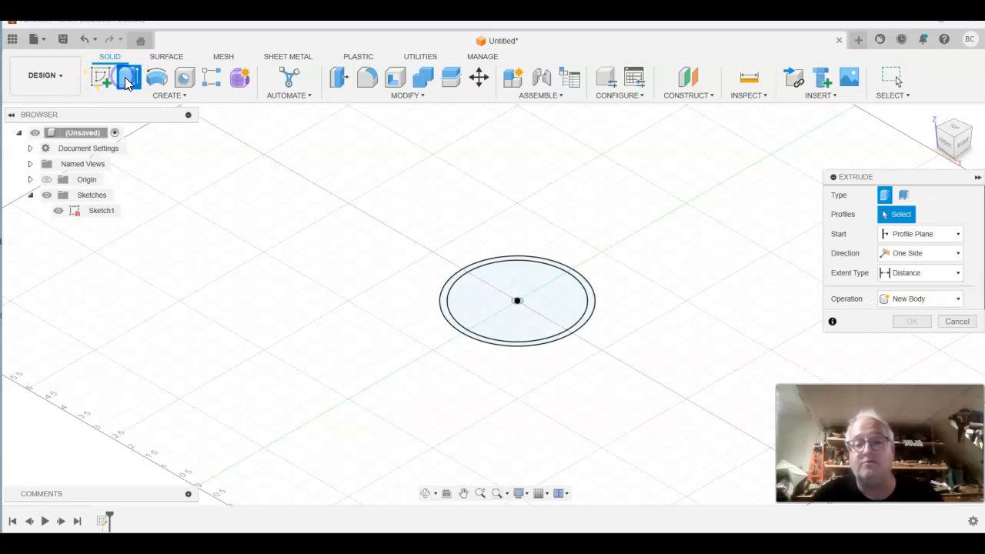
click(475, 312)
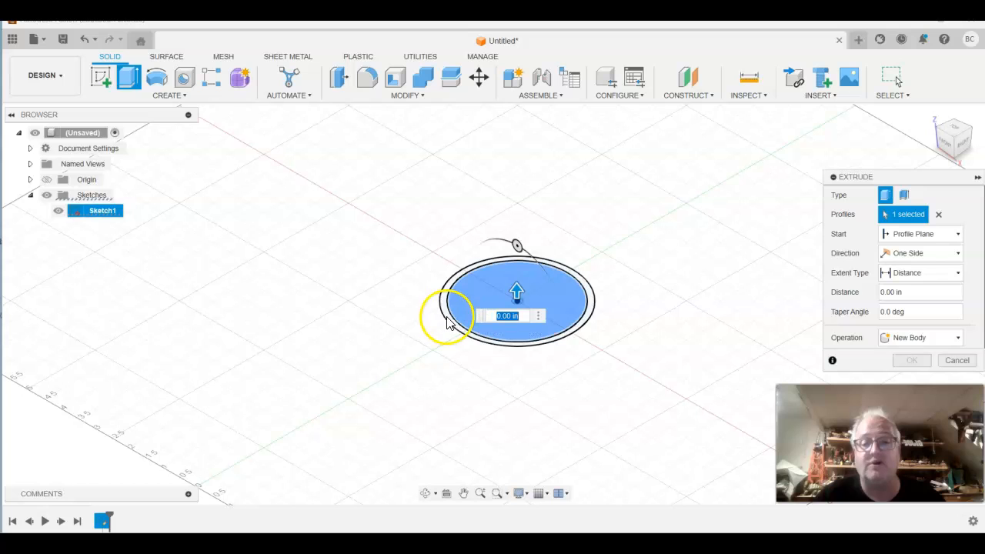
click(448, 317)
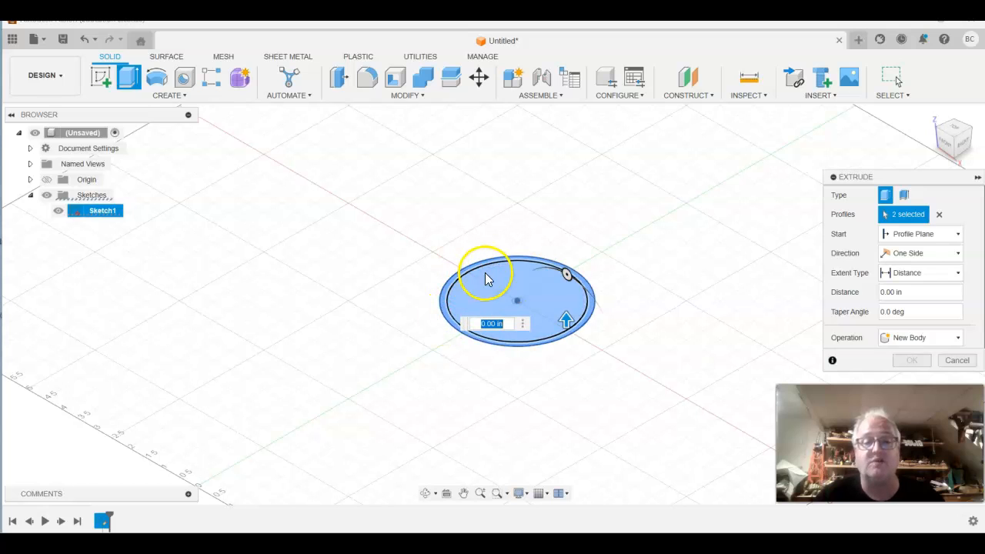
drag(569, 317, 567, 346)
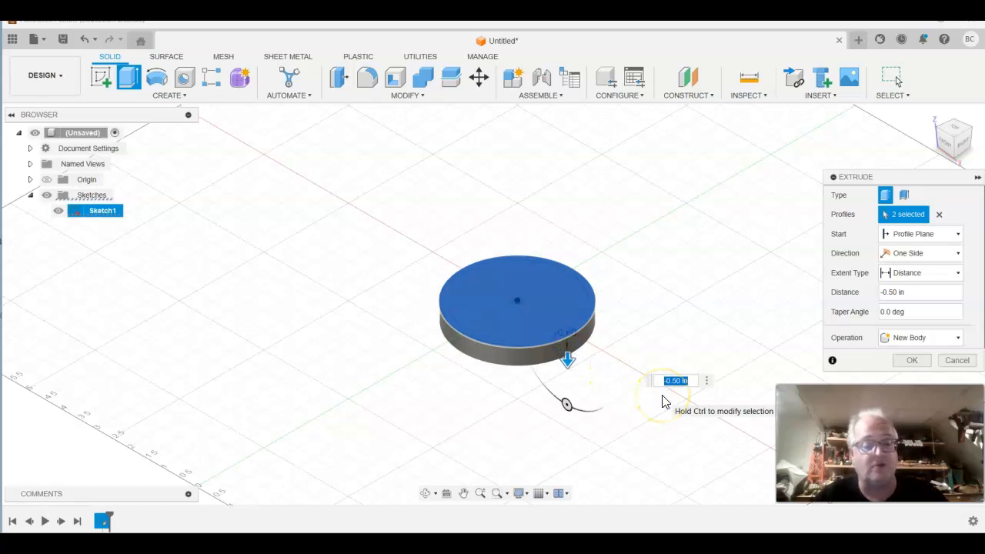
key(BackSpace)
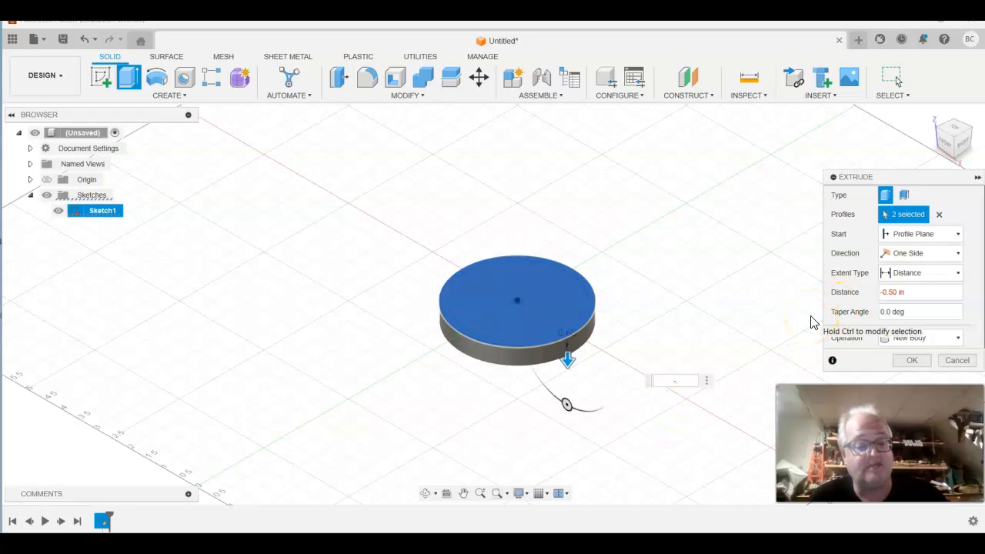
text(.125)
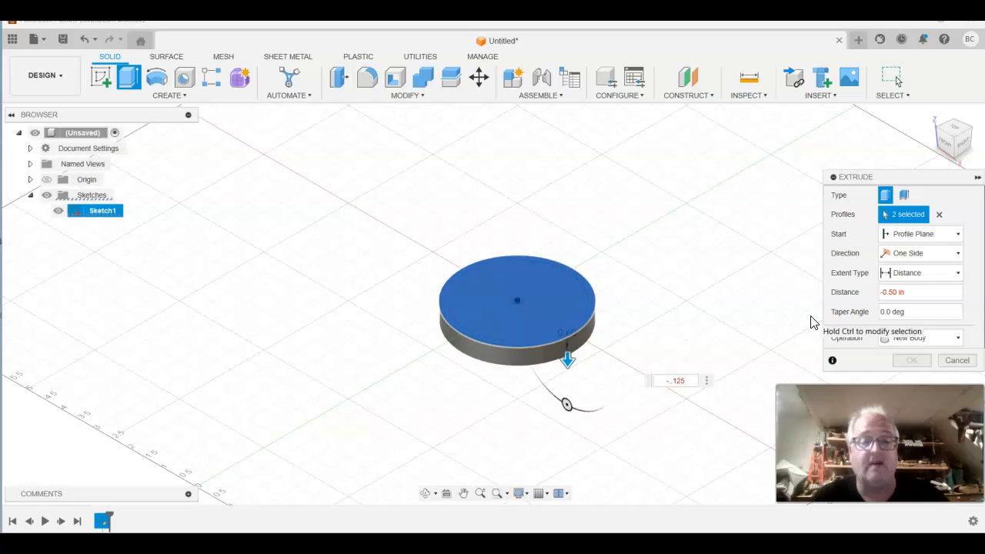
click(673, 382)
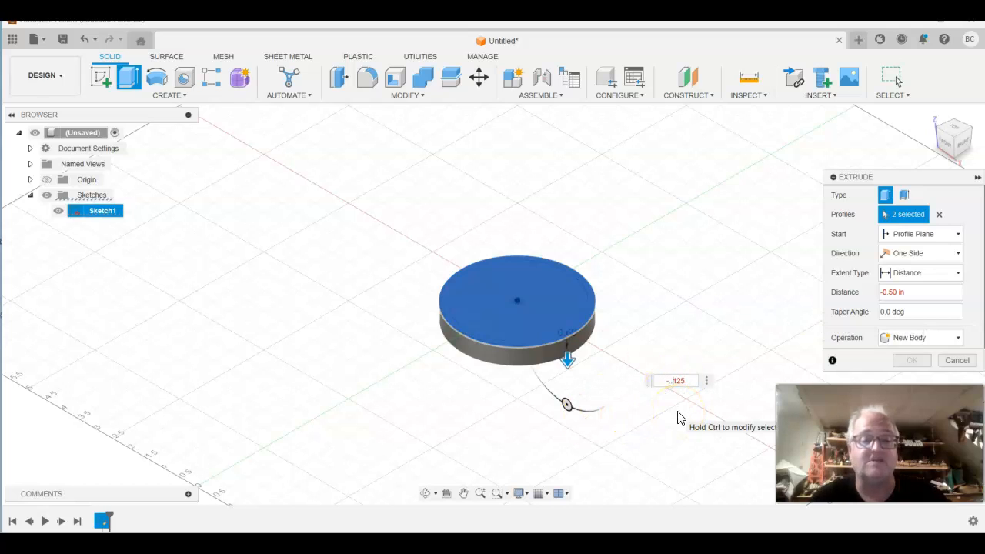
key(Return)
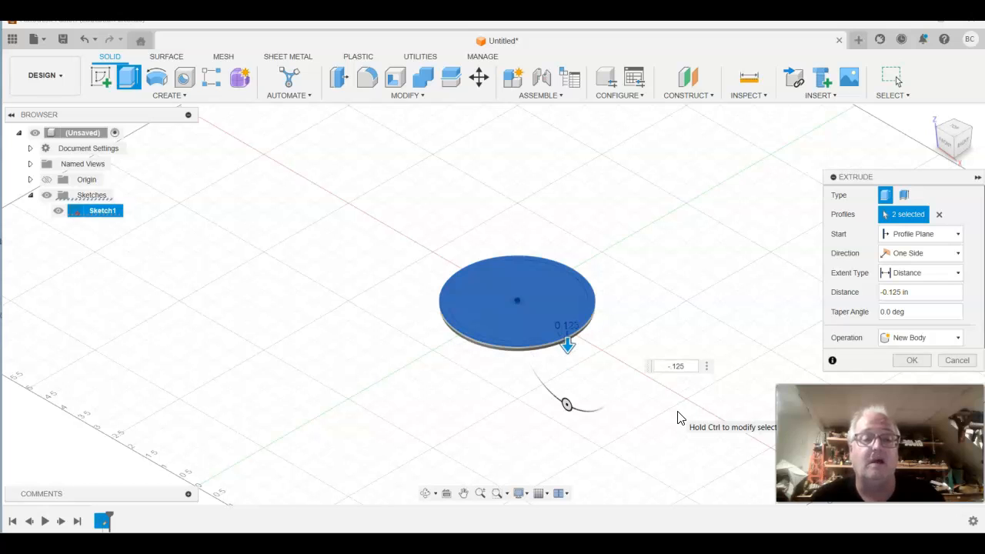
key(Return)
click(624, 372)
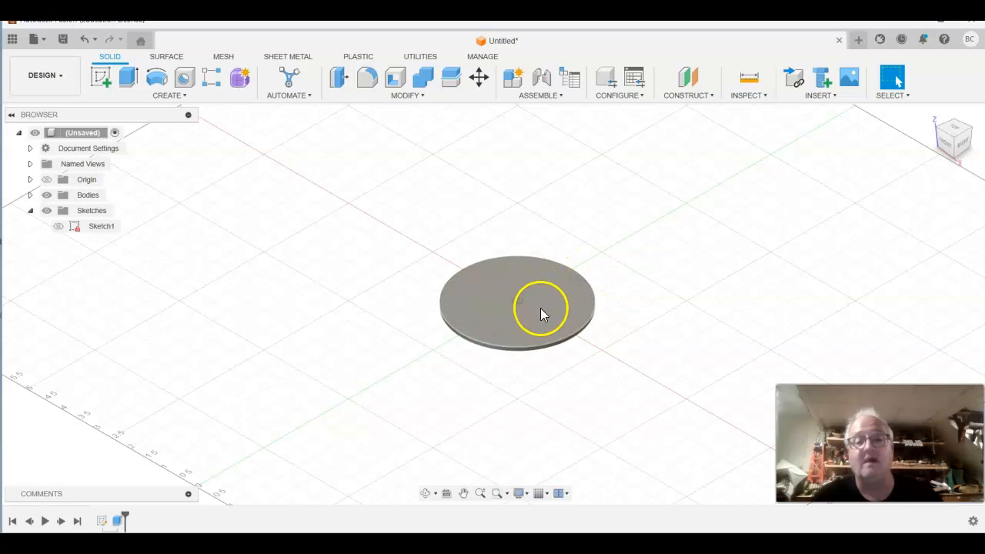
Turn the visibility of the two-circle sketch back on so its profiles can be reused.
scroll(527, 319, down, 3)
scroll(525, 308, up, 5)
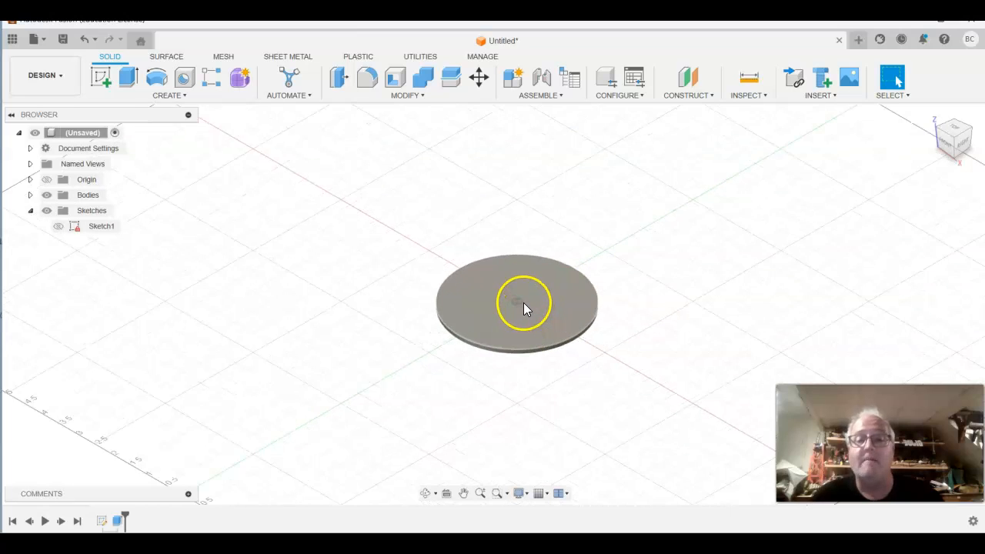
scroll(524, 296, up, 2)
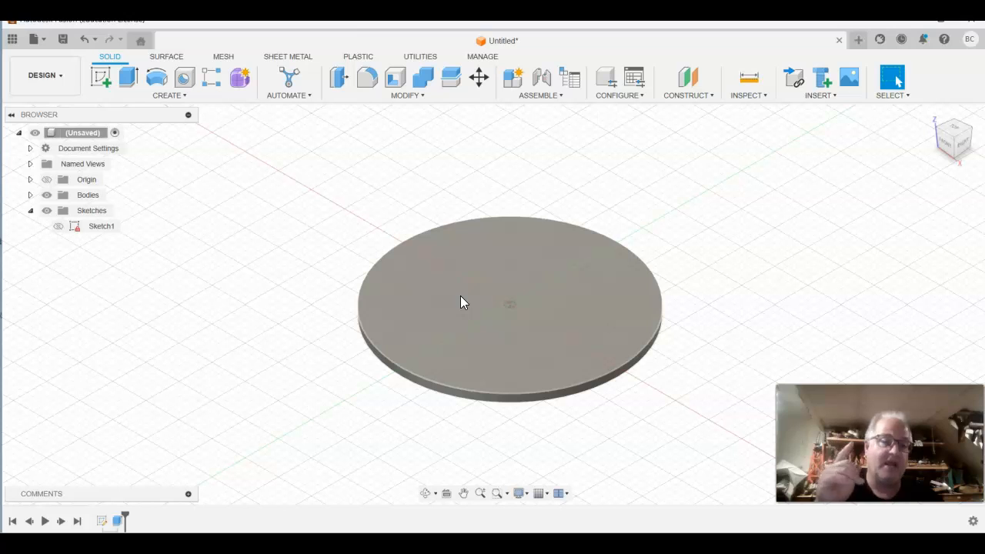
click(478, 283)
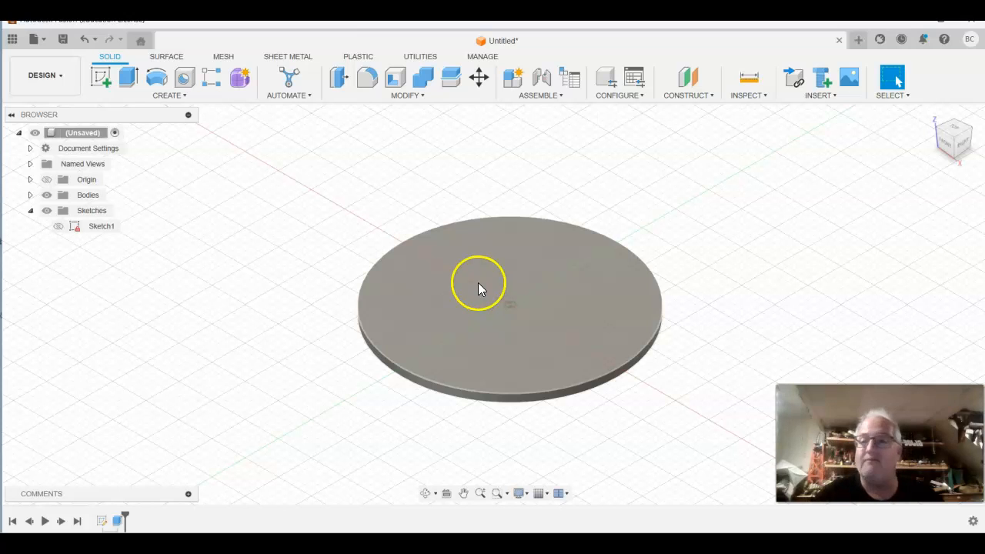
click(513, 225)
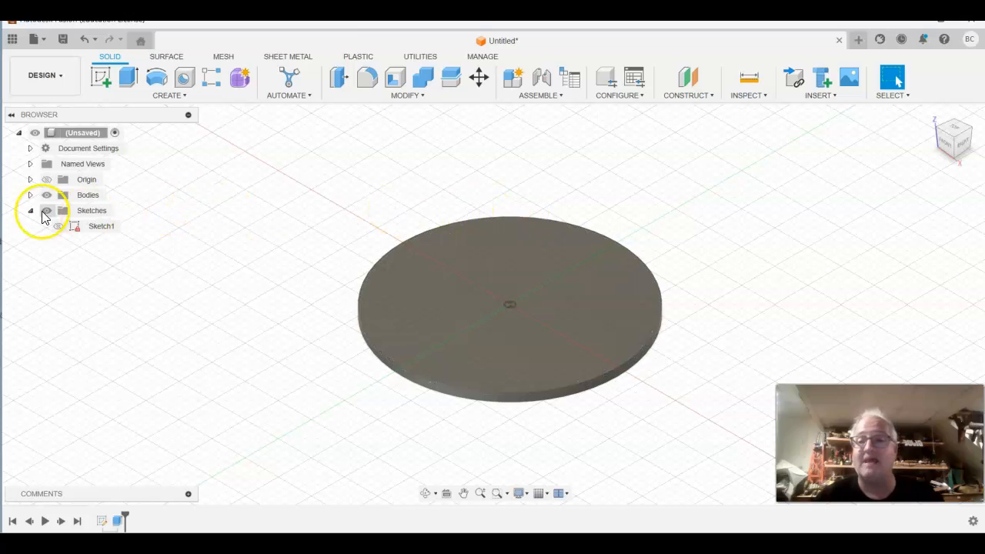
click(30, 210)
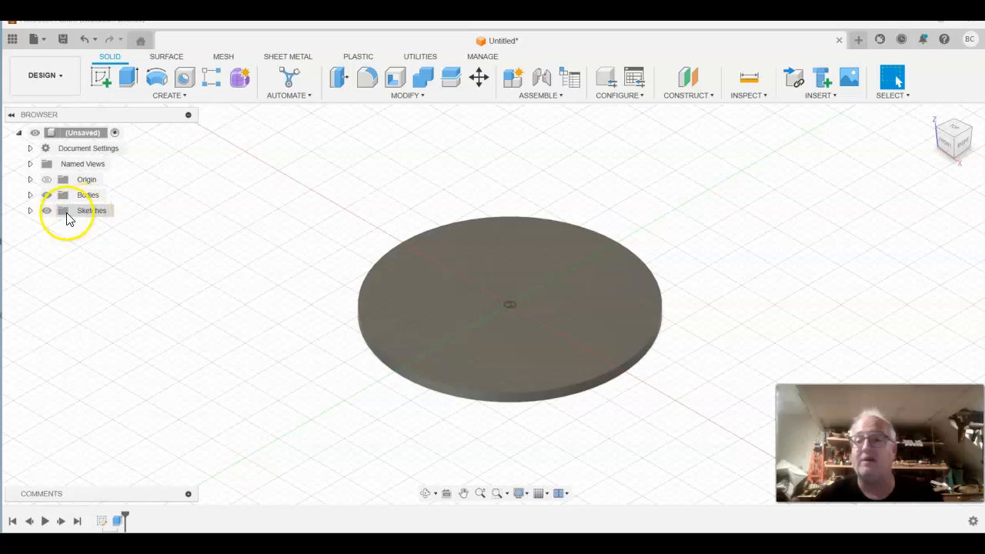
click(31, 212)
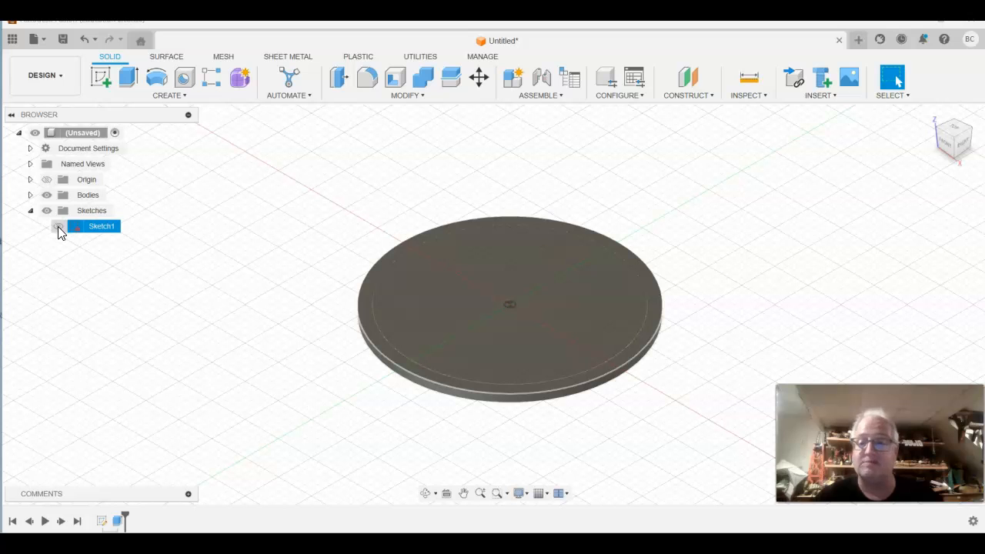
click(57, 226)
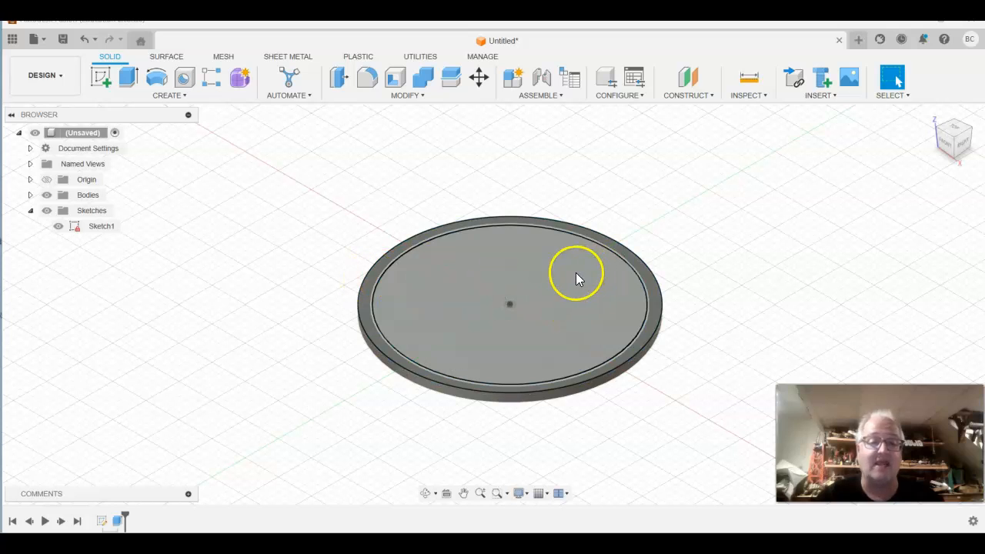
Extrude only the outer ring profile 3.25 in upward, joined to the base disc, to form the wall.
scroll(758, 239, down, 2)
middle_drag(755, 240, 680, 273)
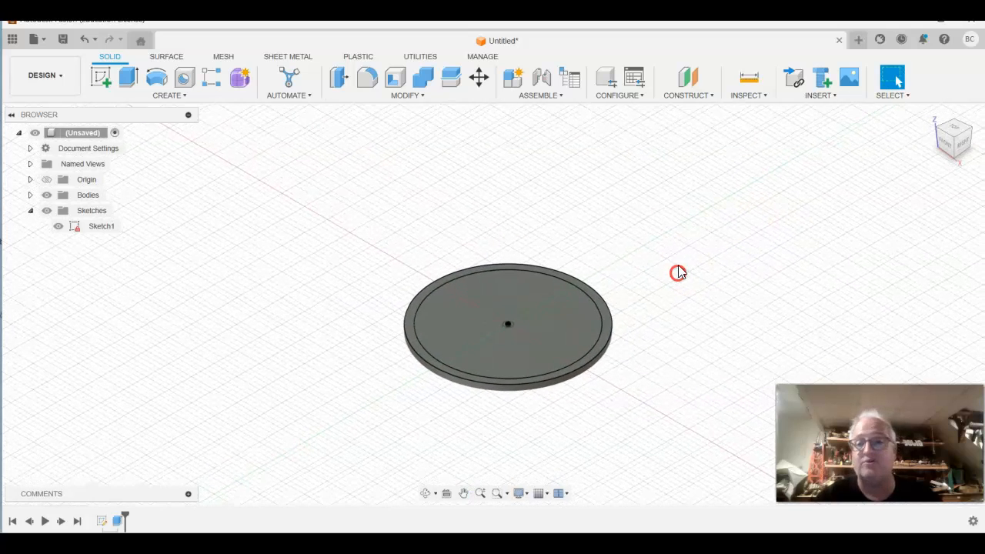
click(128, 87)
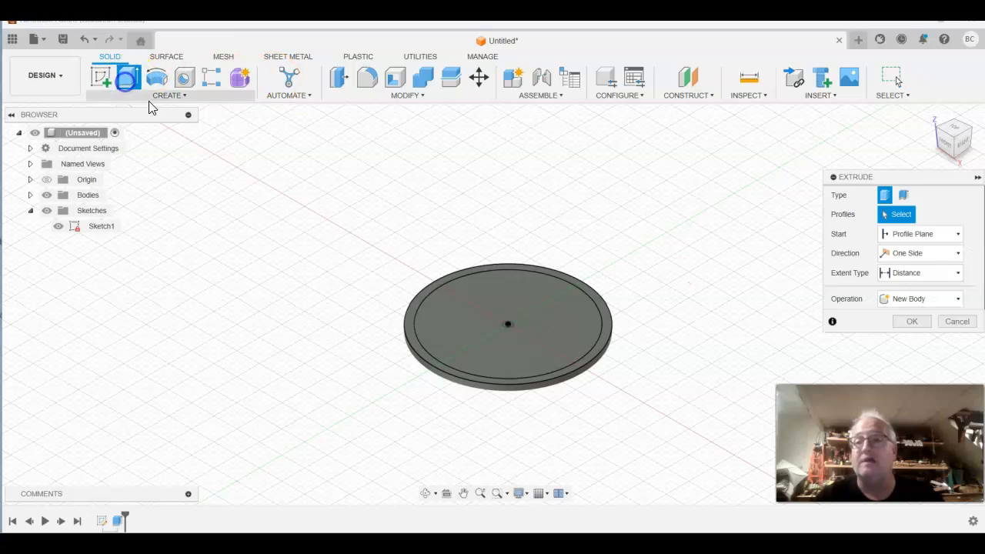
click(411, 335)
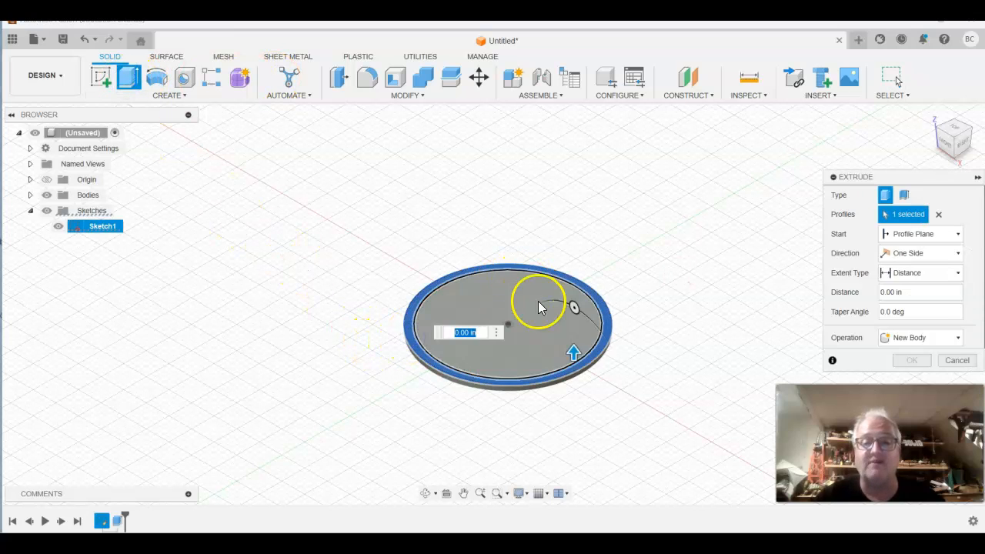
drag(575, 353, 614, 214)
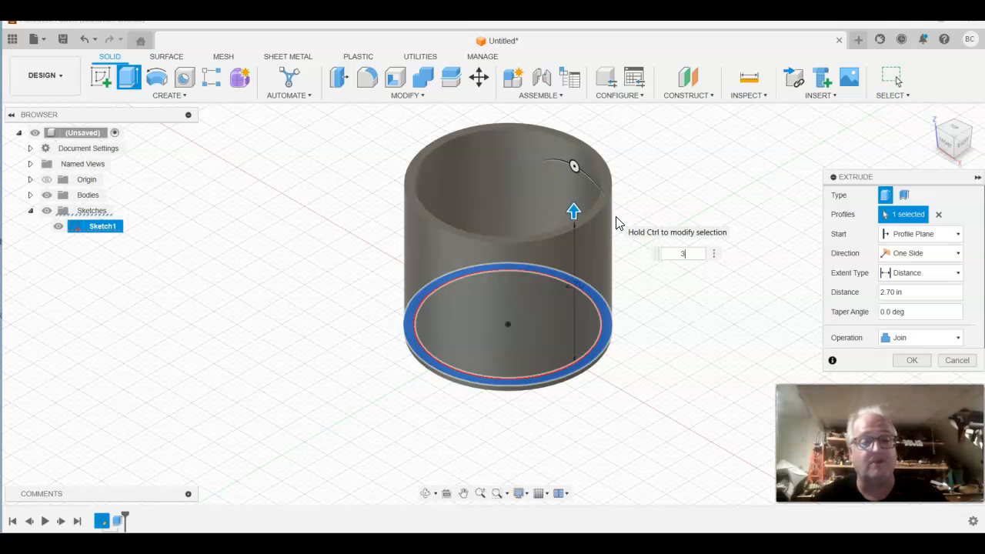
key(Return)
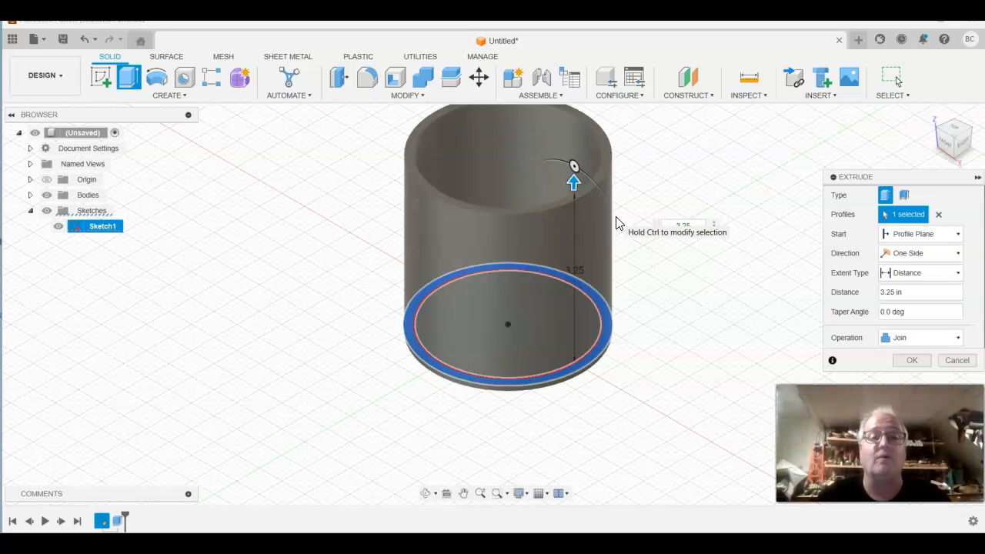
key(Return)
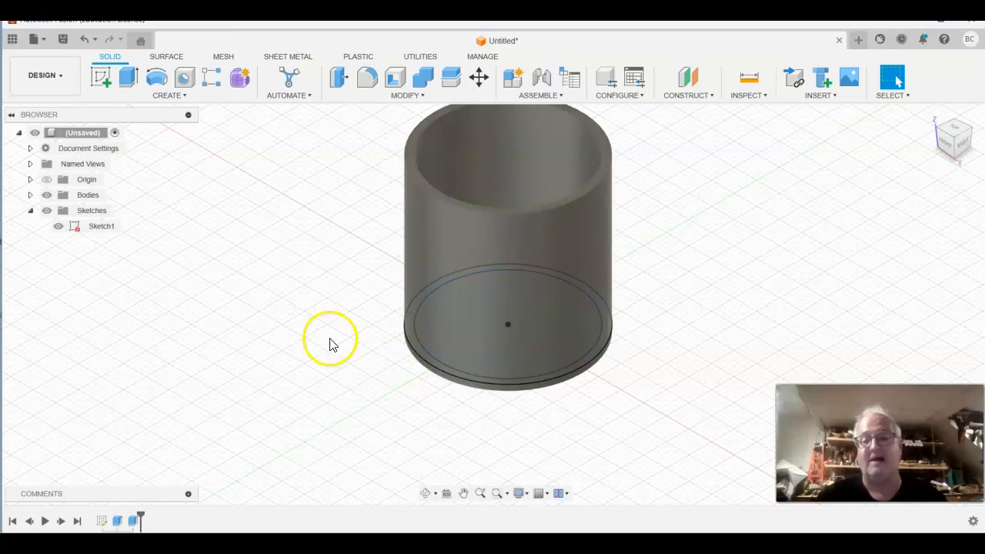
Hide the two-circle base sketch so that only the solid cup body is displayed.
mouse_move(638, 370)
shift+middle_down()
mouse_move(639, 355)
mouse_move(576, 369)
mouse_move(528, 277)
mouse_move(542, 341)
mouse_move(636, 378)
mouse_move(677, 349)
mouse_move(581, 356)
mouse_move(578, 367)
mouse_move(602, 384)
mouse_move(598, 371)
shift+middle_up()
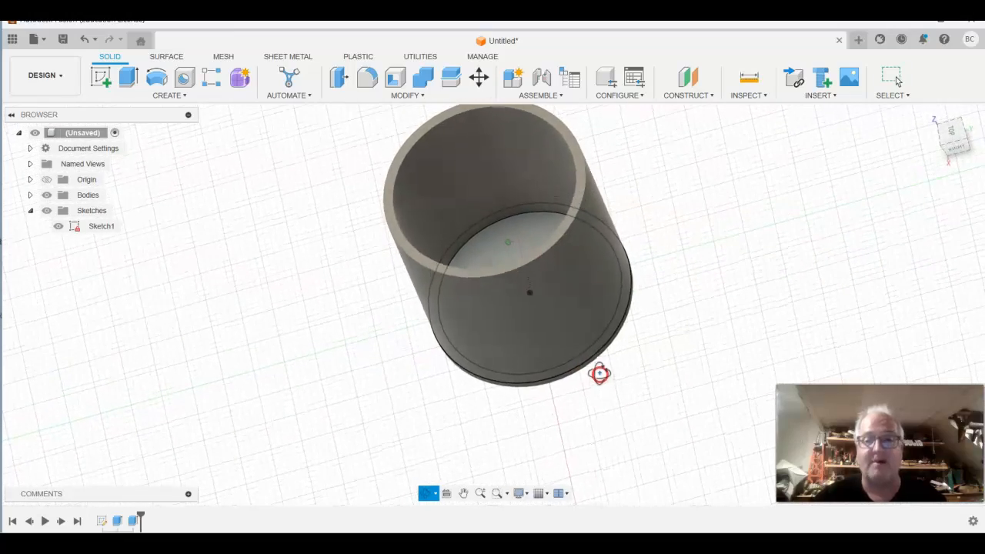
click(58, 231)
click(57, 228)
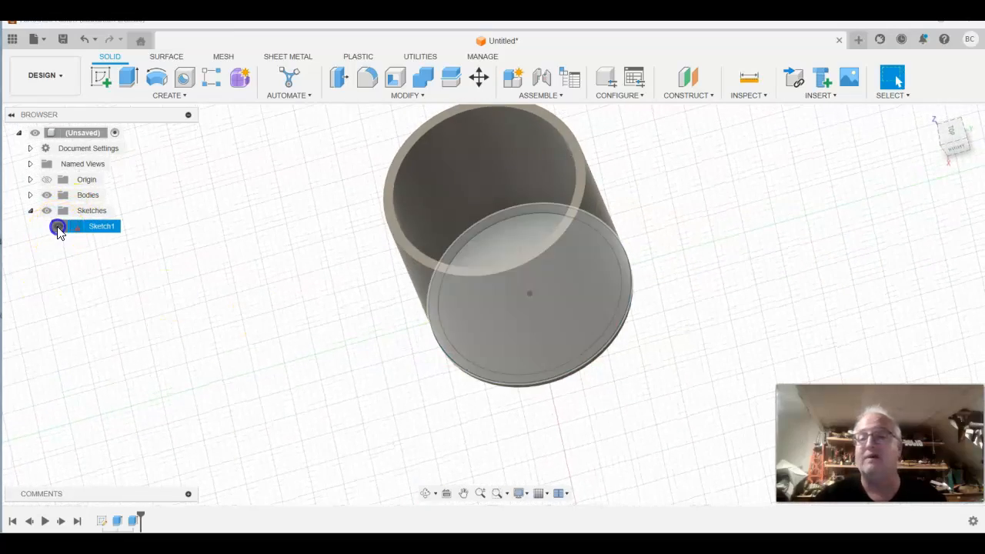
click(58, 227)
click(57, 228)
click(55, 229)
click(53, 228)
click(66, 231)
click(57, 227)
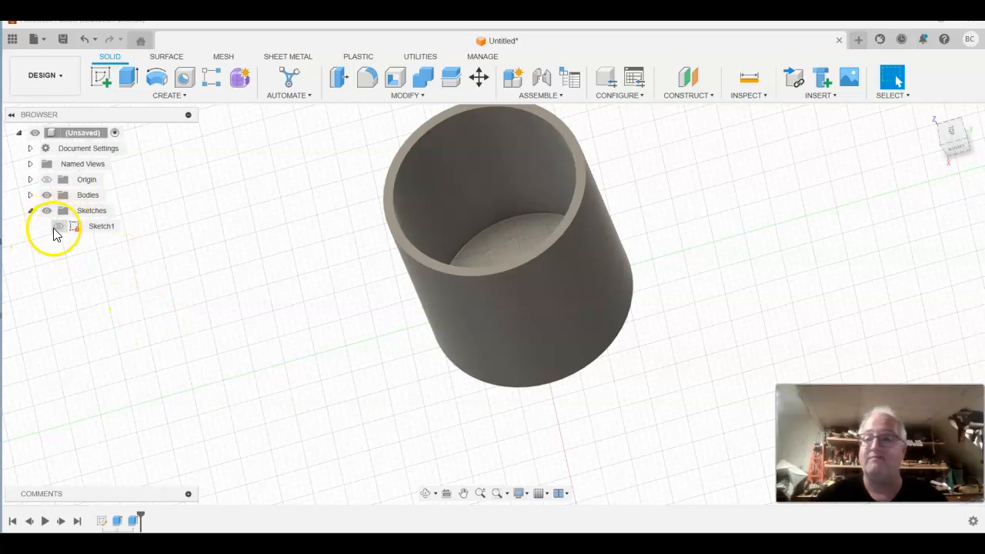
Start a new sketch on the vertical front plane through the cup and turn on Slice to cut the view at that plane.
mouse_move(694, 314)
middle_down()
mouse_move(647, 347)
mouse_move(663, 315)
mouse_move(669, 347)
middle_up()
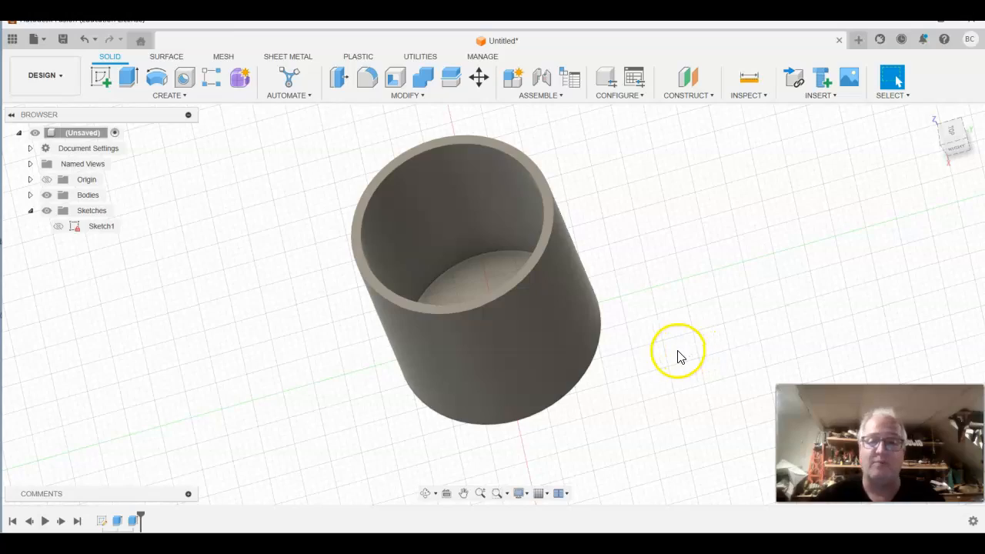
shift+middle_drag(664, 361, 695, 341)
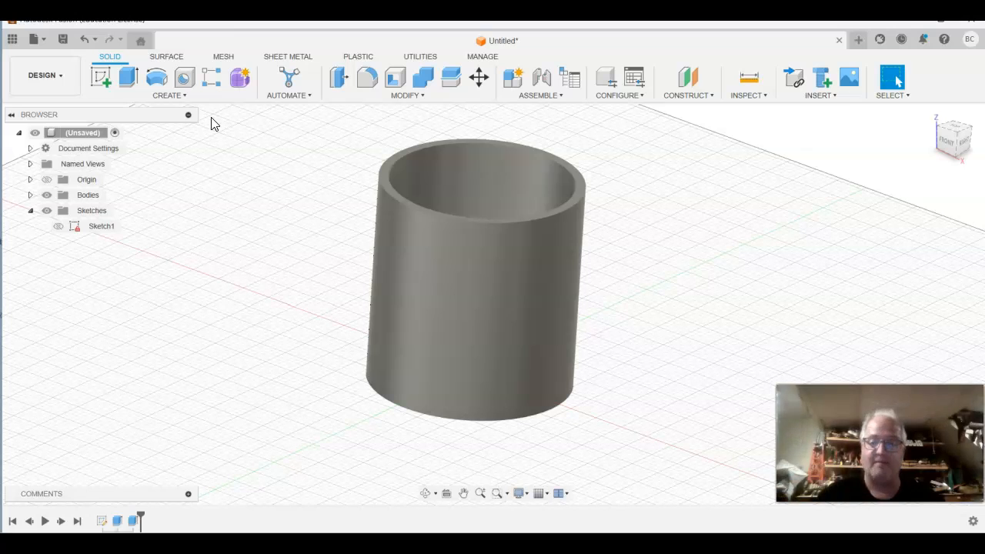
click(100, 77)
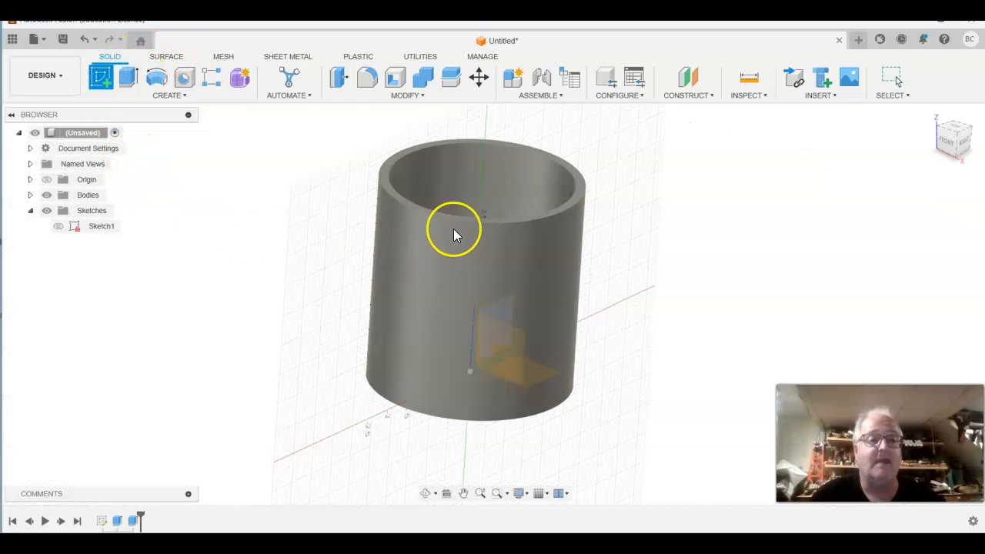
click(507, 351)
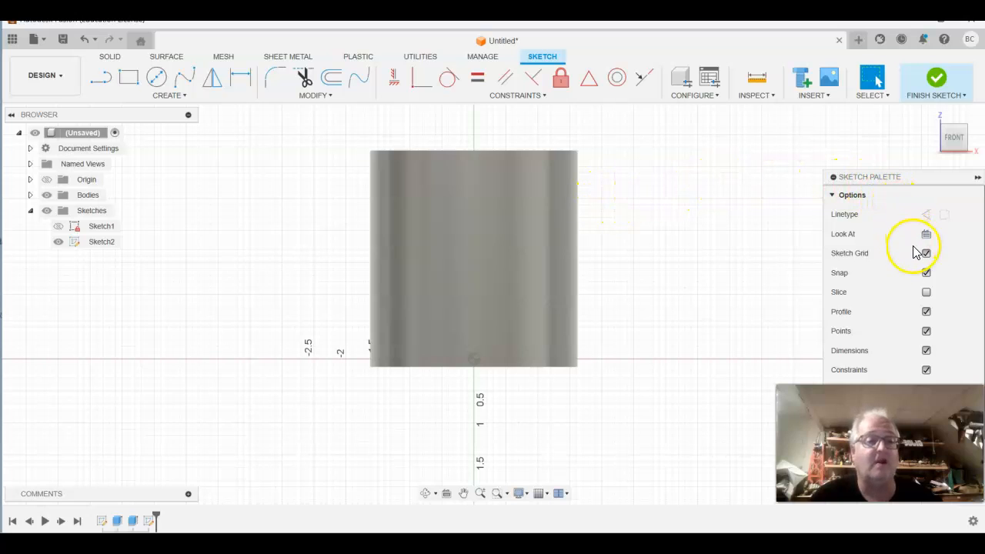
click(927, 294)
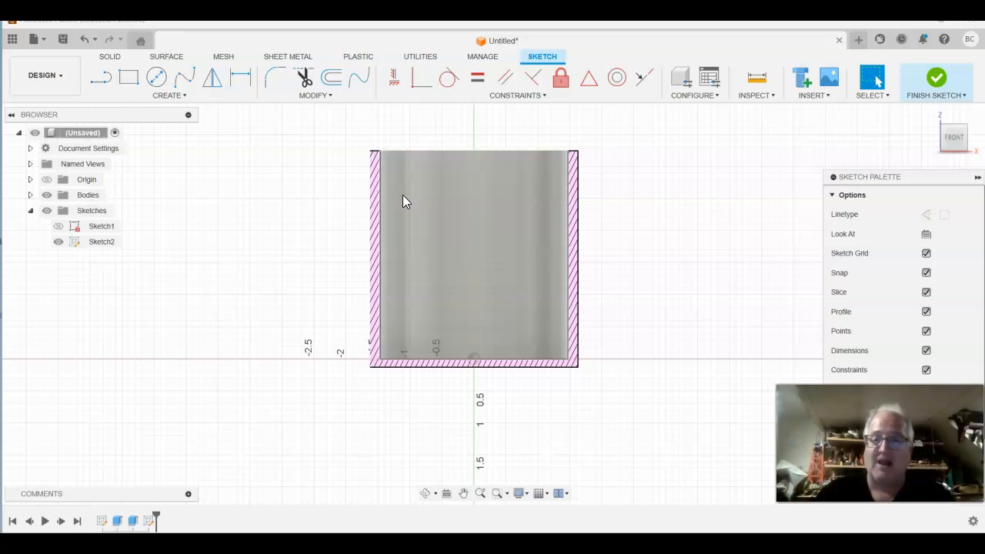
Draw a six-point fit point spline as a handle curve, starting inside the upper cup wall, bulging outward and ending inside the wall near the base.
click(185, 85)
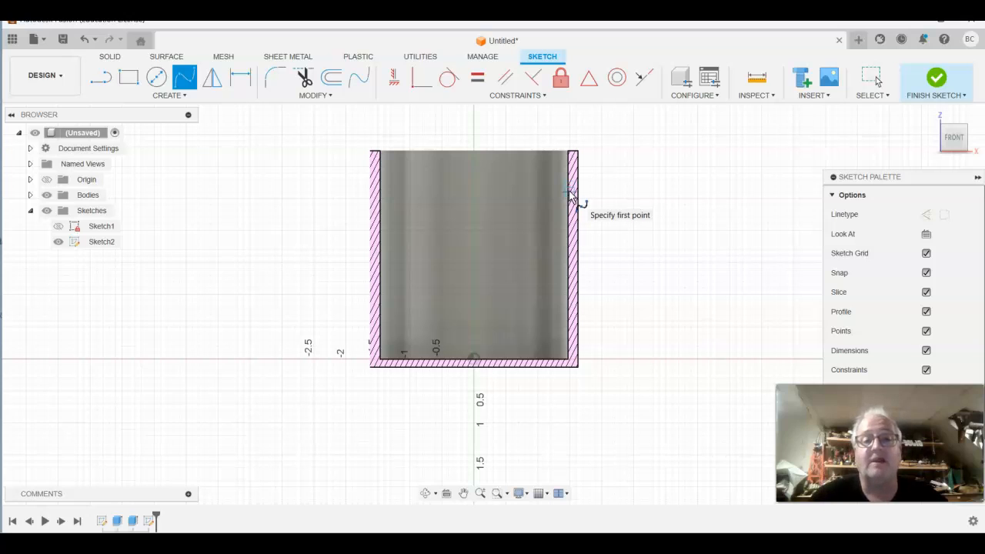
click(569, 192)
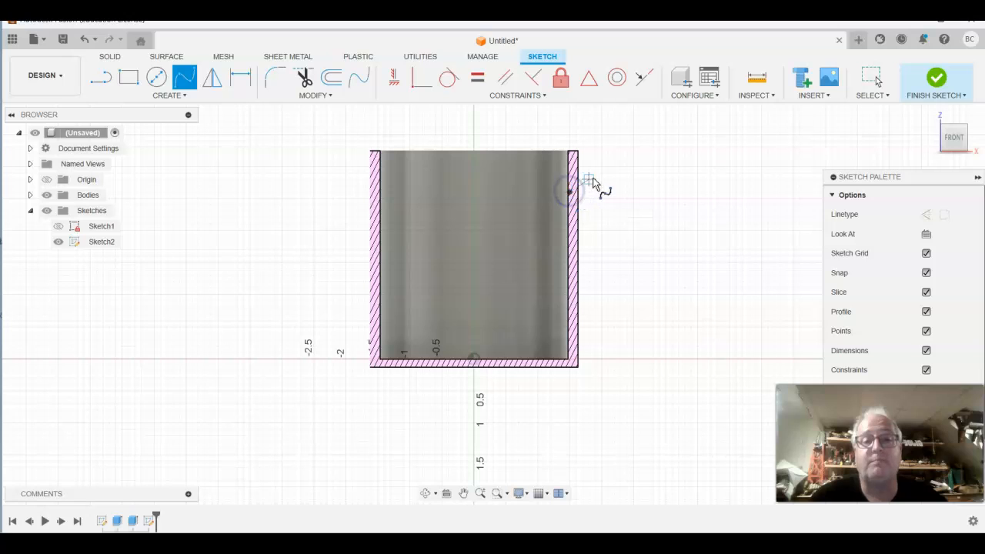
click(635, 167)
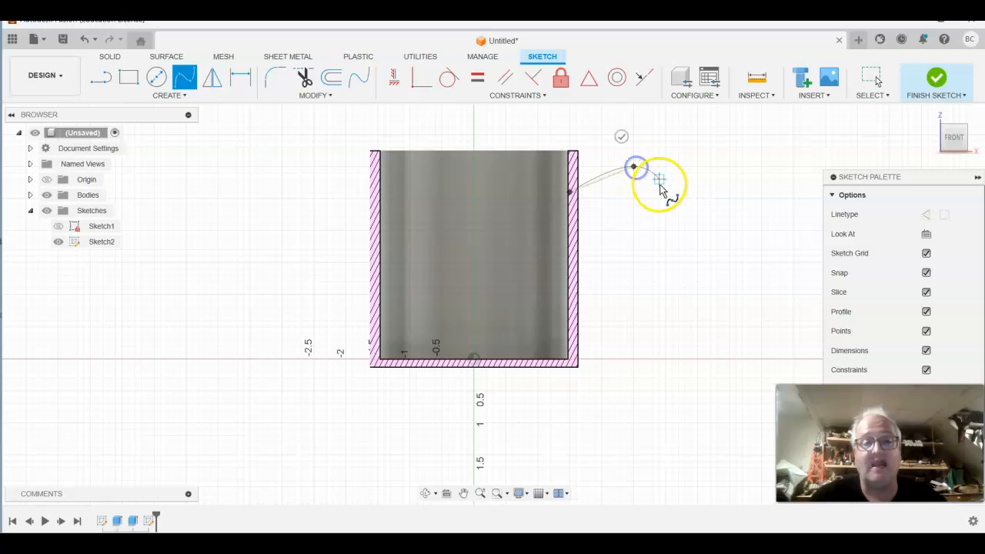
click(691, 219)
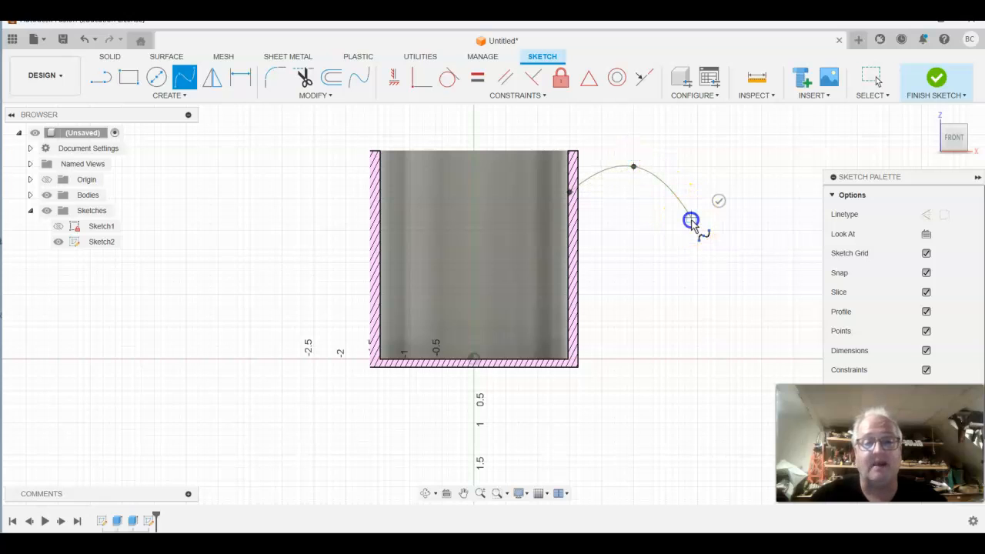
click(692, 321)
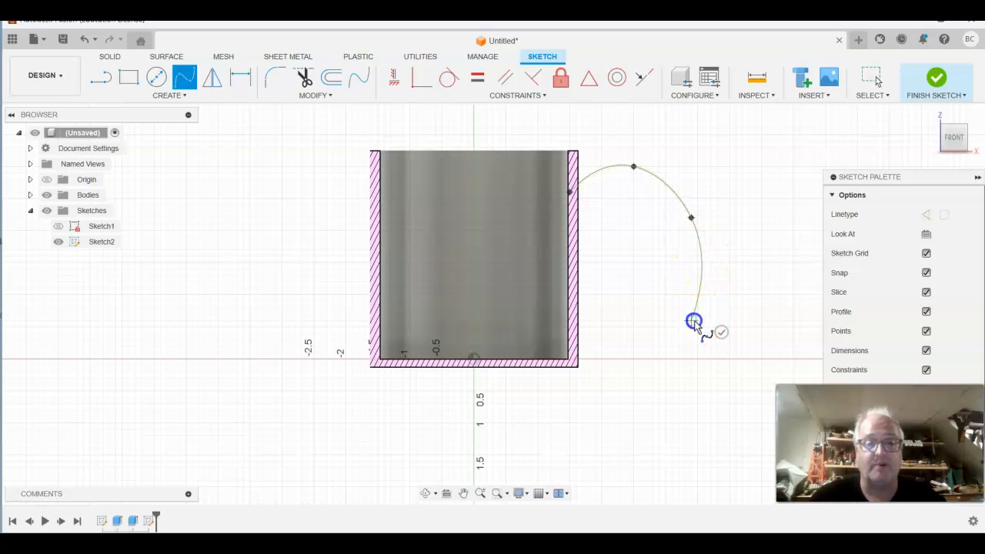
click(609, 347)
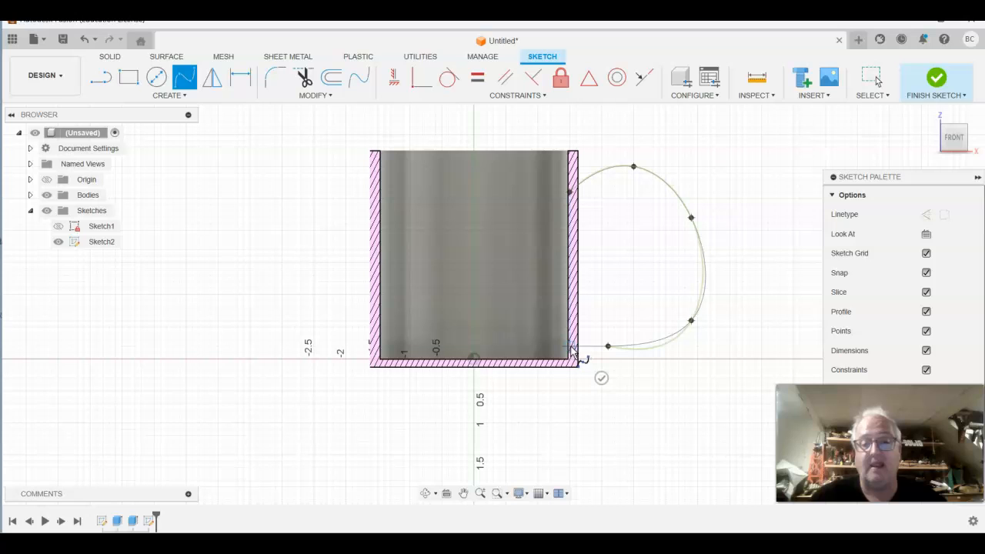
click(574, 351)
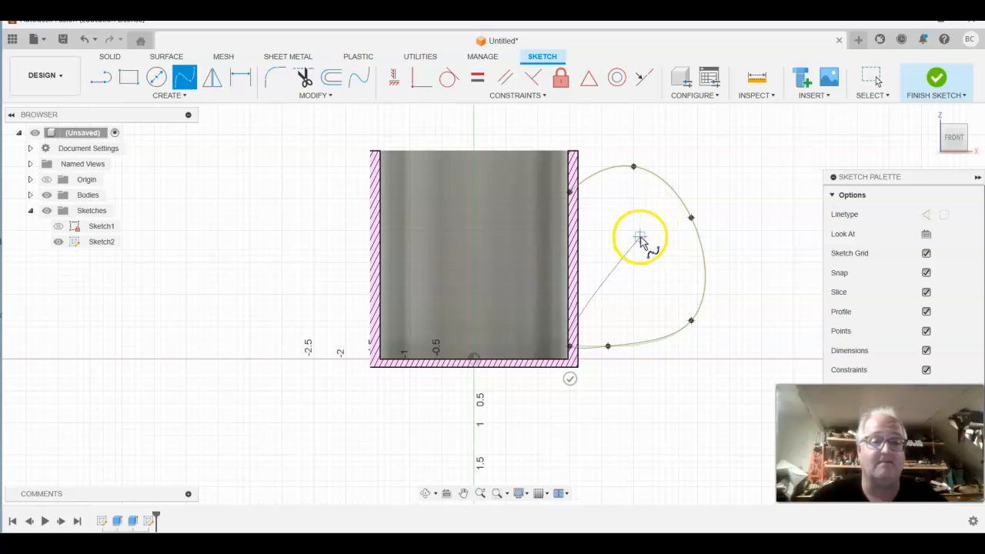
right_click(638, 234)
click(673, 237)
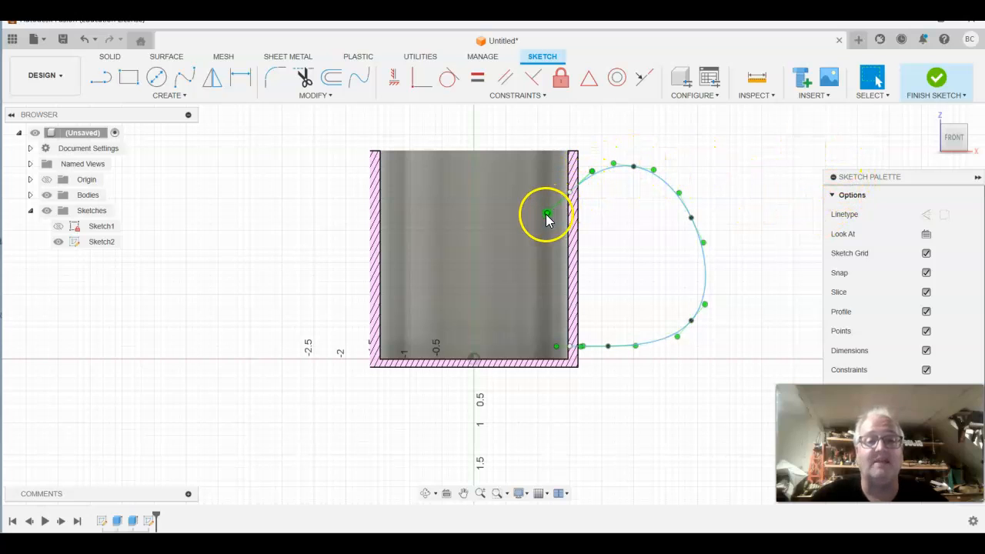
Adjust the spline's tangent handles at its upper wall end and its top fit point to flatten the top of the handle curve.
drag(547, 218, 572, 223)
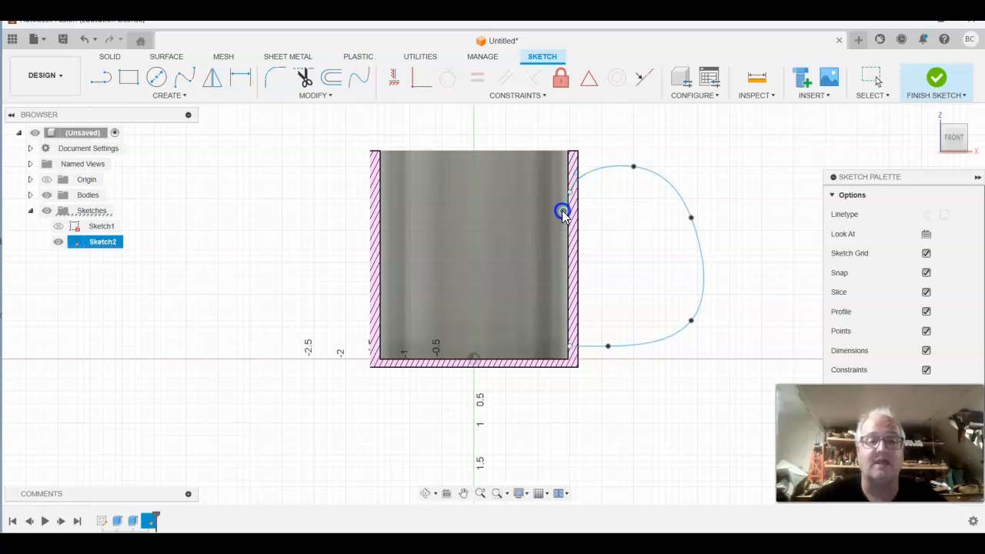
click(636, 169)
click(634, 168)
mouse_move(659, 170)
mouse_down()
mouse_move(654, 141)
mouse_move(676, 182)
mouse_up()
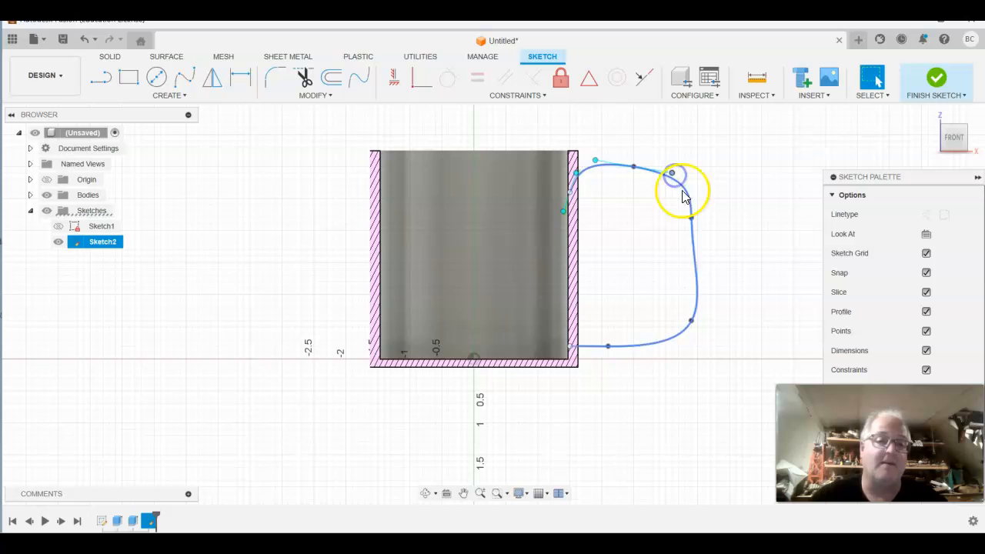
Move the spline's top fit point down slightly and its two outer fit points toward the cup to narrow the handle.
click(716, 155)
drag(692, 219, 672, 230)
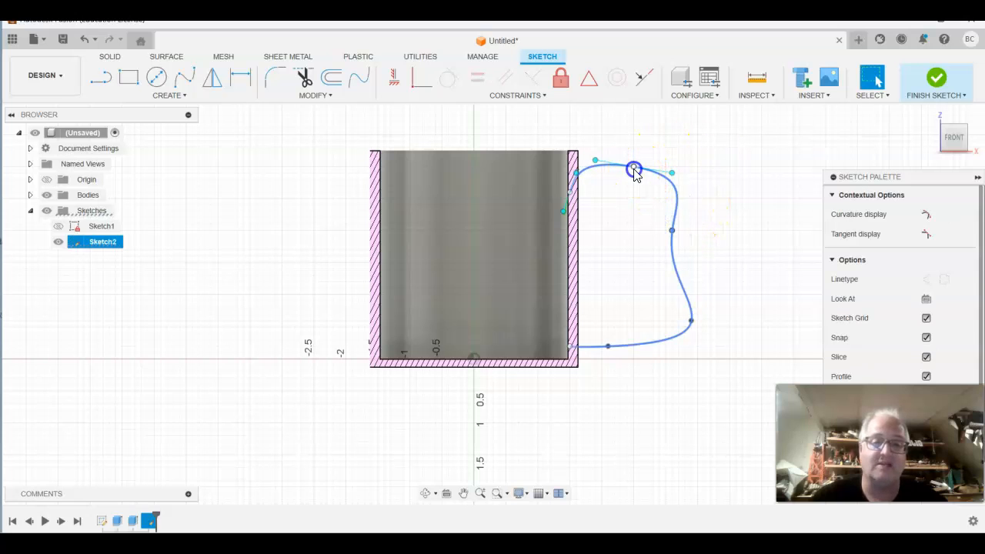
drag(633, 167, 632, 182)
drag(704, 326, 657, 312)
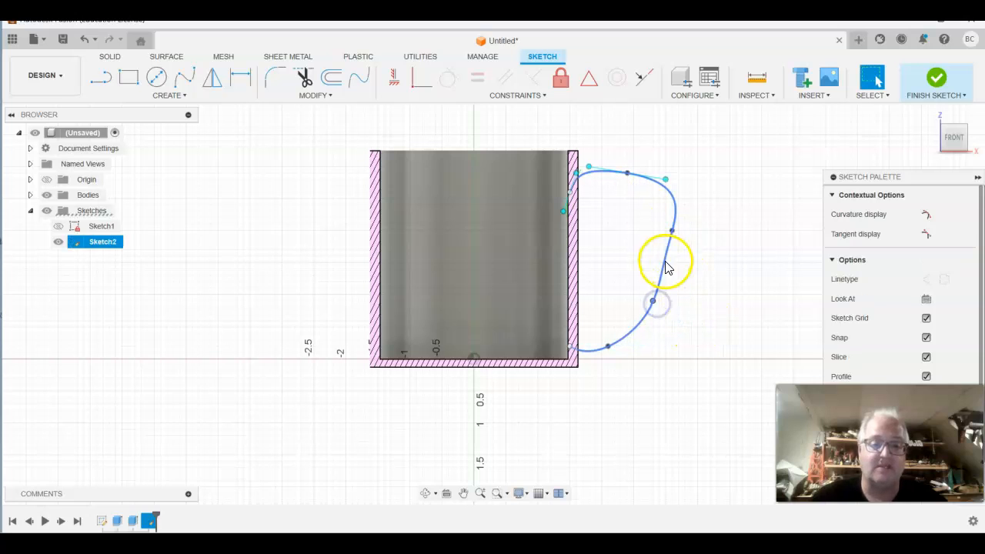
Make the tangent at the spline's upper outer fit point vertical and move the lower outer fit point slightly outward.
click(666, 271)
click(669, 258)
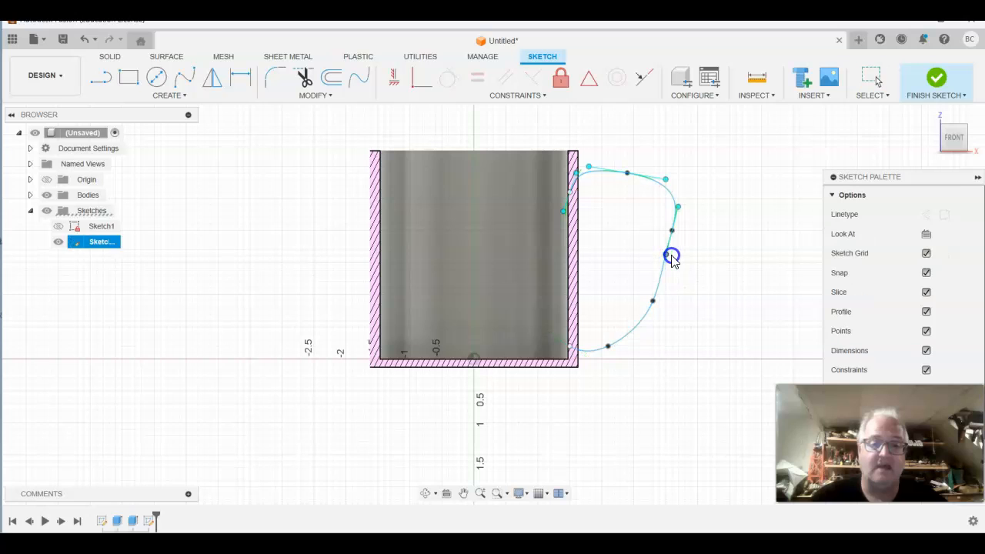
click(655, 303)
drag(655, 304, 660, 306)
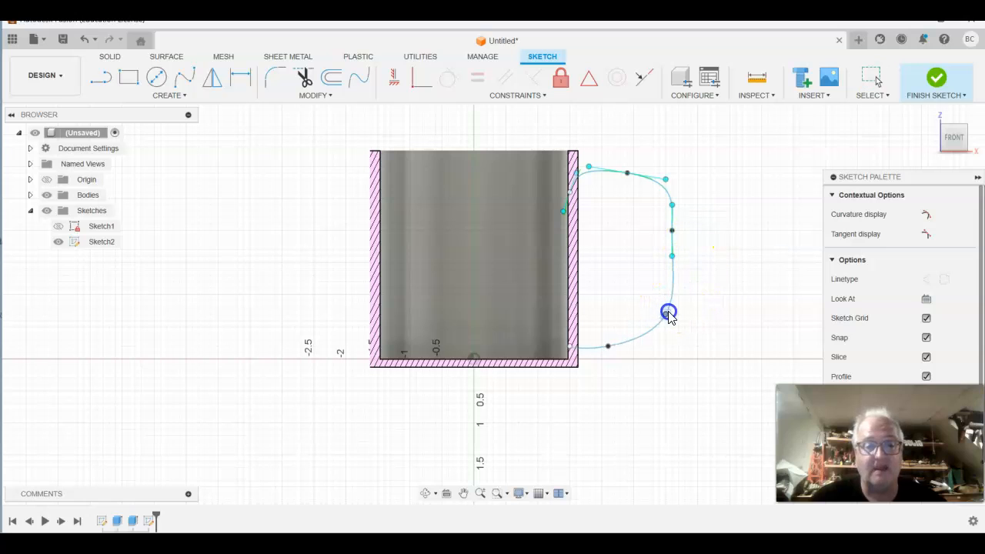
Move the spline's upper outer fit point farther from the cup and nudge the top fit point to even out the handle curve.
click(629, 176)
click(671, 207)
mouse_move(668, 209)
mouse_down()
mouse_move(694, 240)
mouse_move(691, 213)
mouse_move(695, 241)
mouse_up()
click(672, 233)
drag(627, 167, 638, 164)
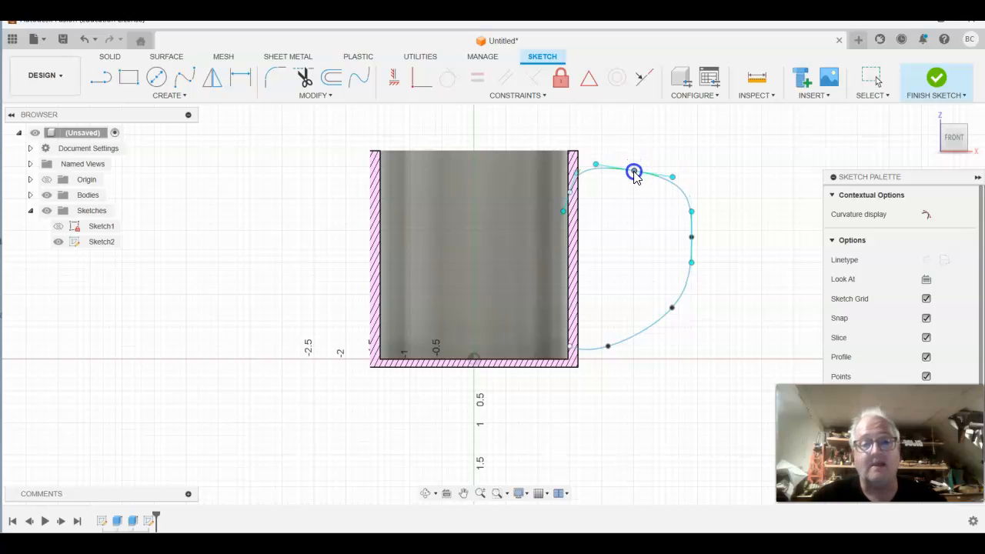
drag(634, 174, 631, 180)
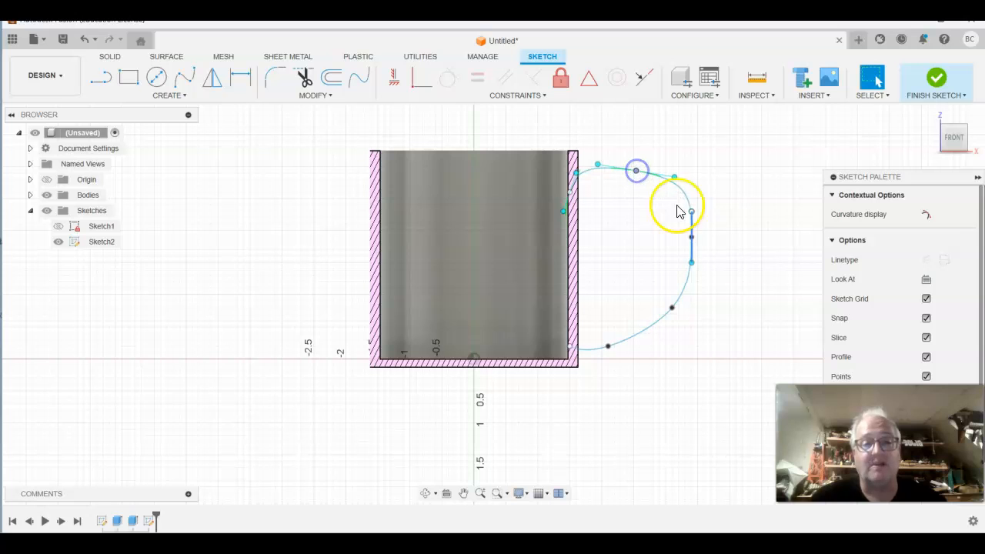
click(692, 243)
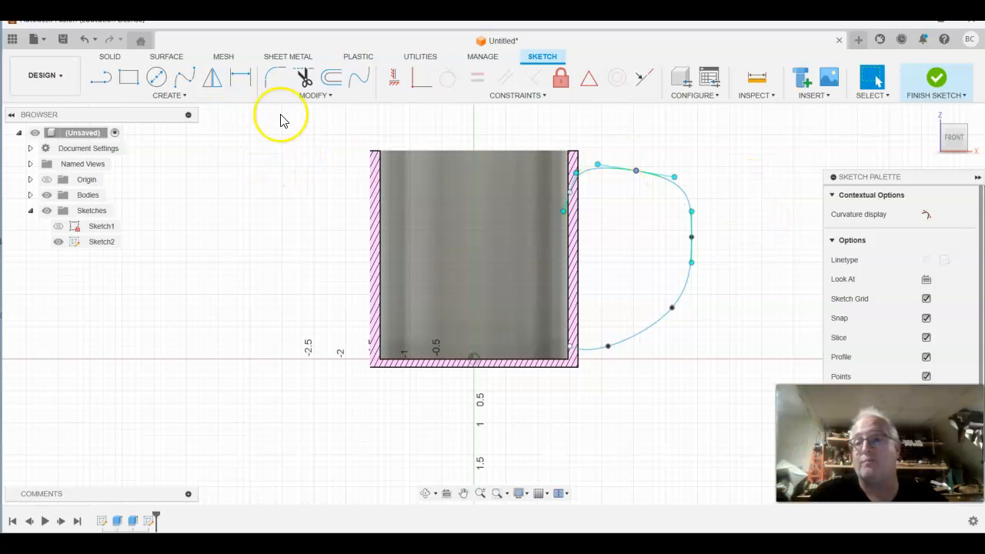
click(240, 78)
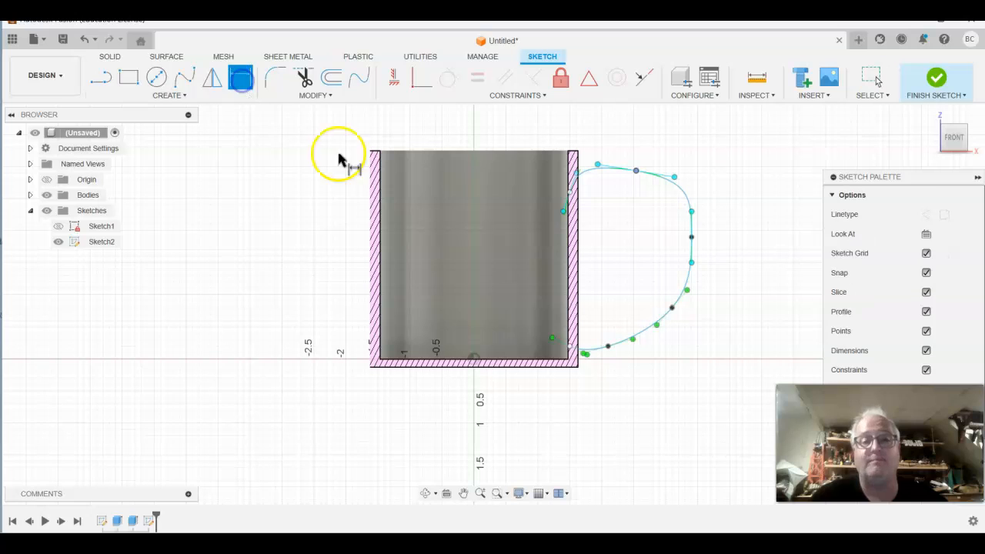
click(570, 193)
click(636, 170)
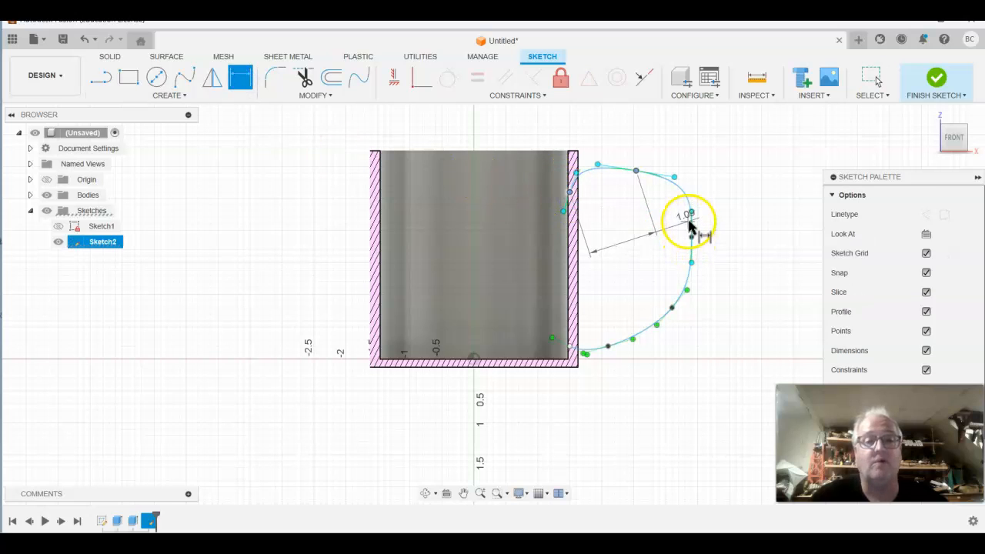
click(691, 237)
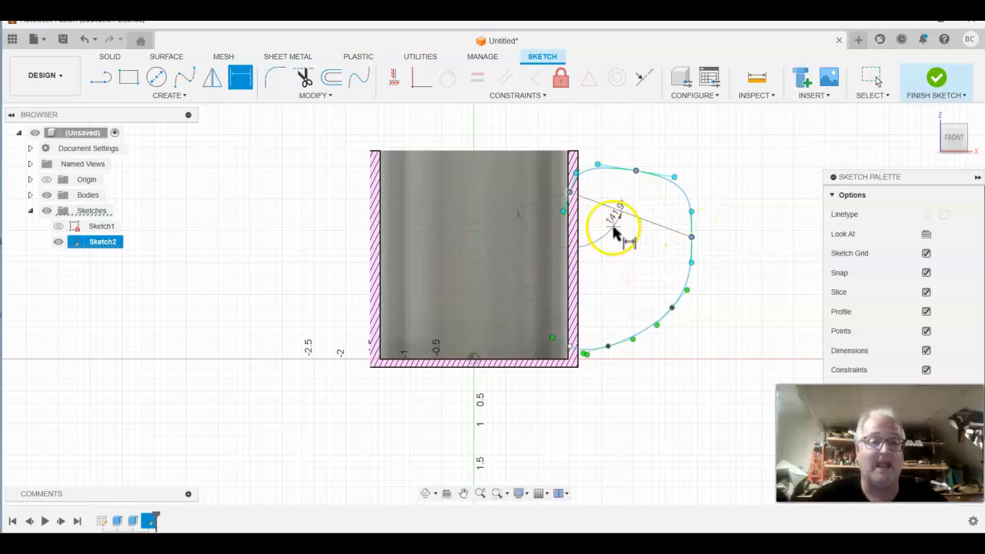
right_click(630, 248)
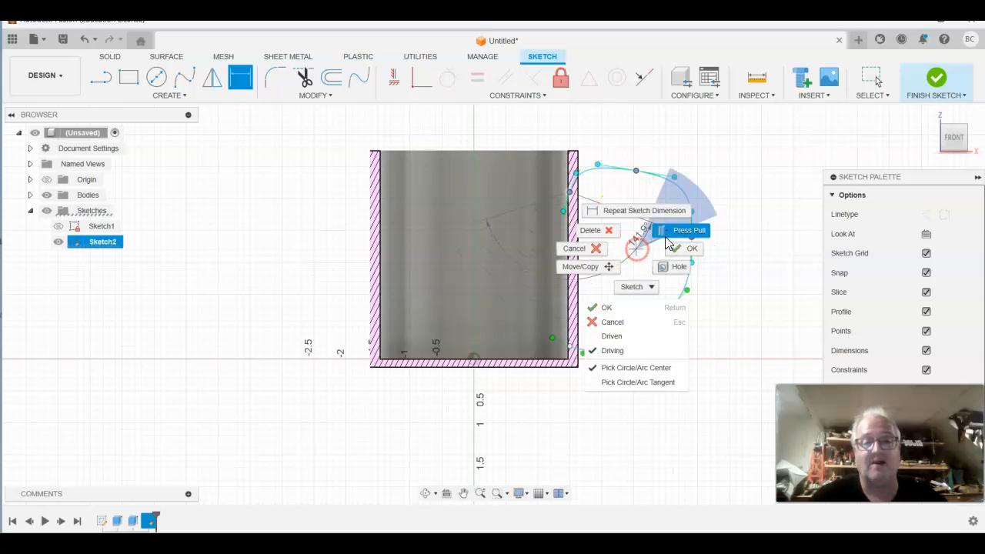
click(606, 249)
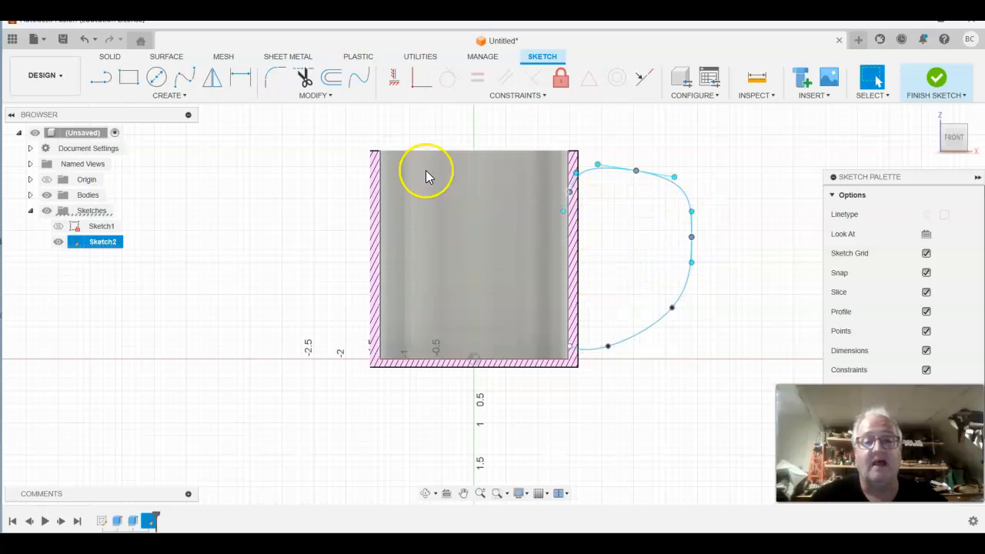
click(237, 82)
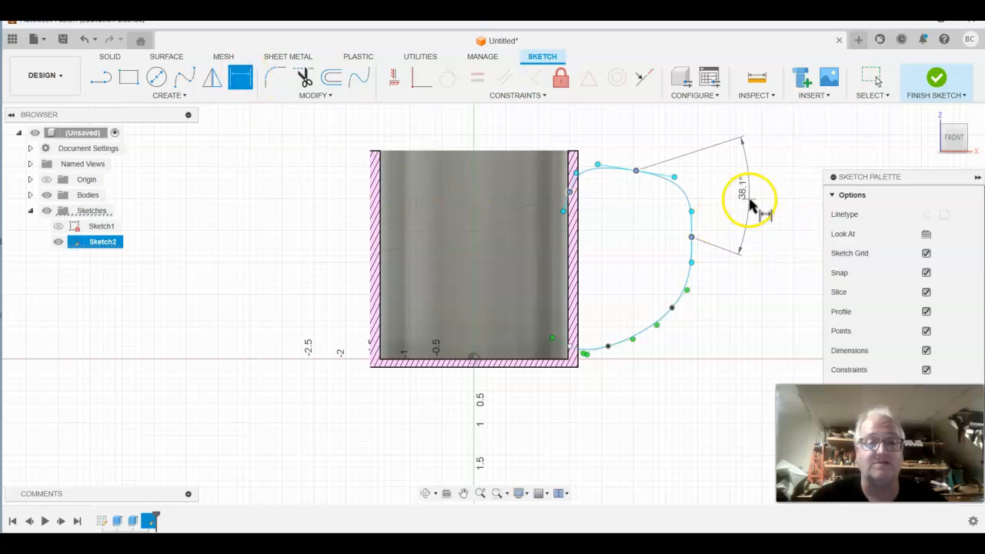
key(Escape)
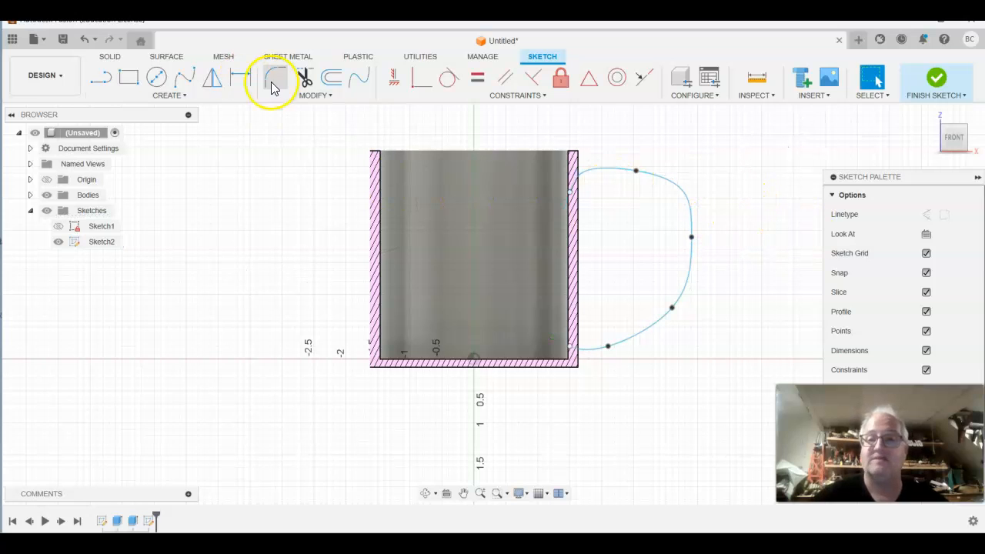
Dimension the horizontal distance between the spline's upper wall end and its upper outer fit point to 1.50 in.
click(240, 79)
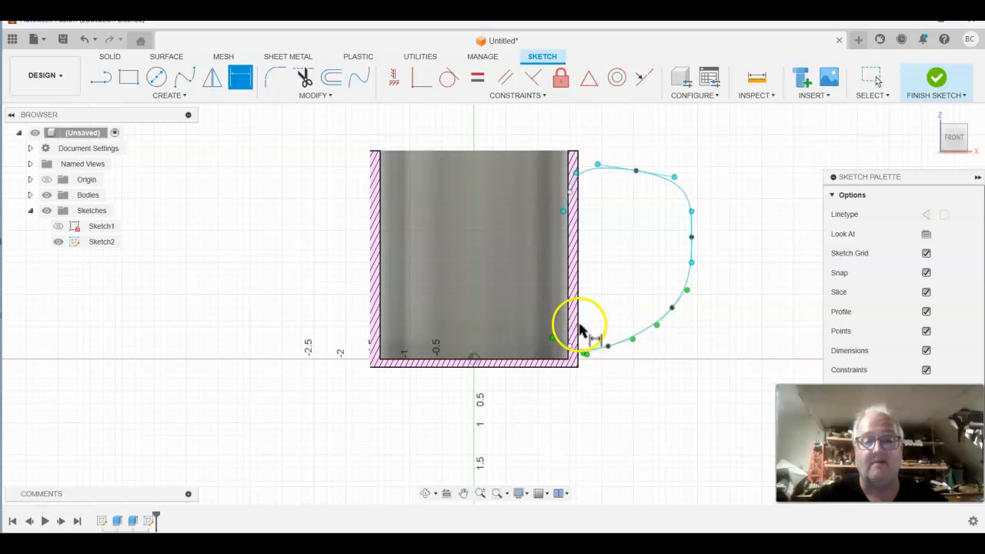
click(692, 238)
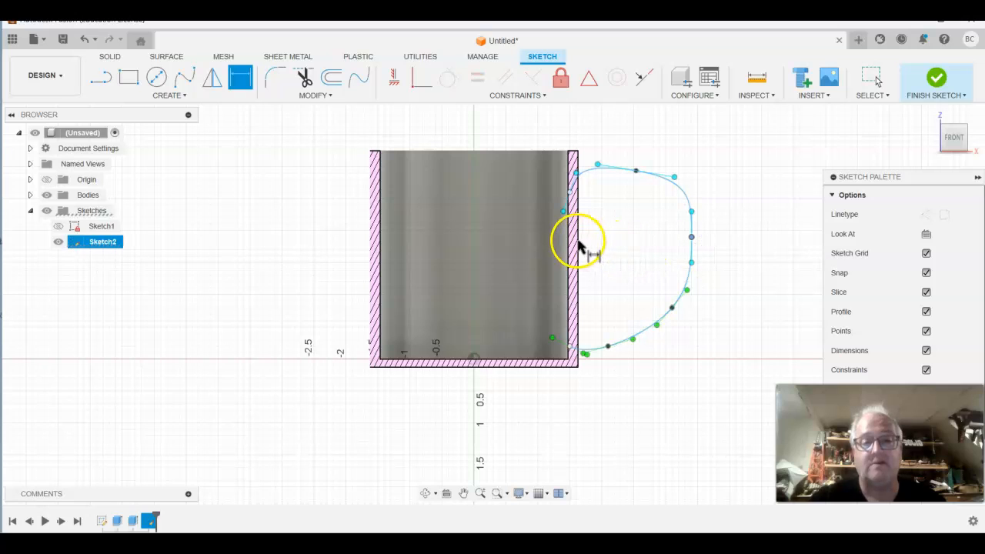
click(569, 191)
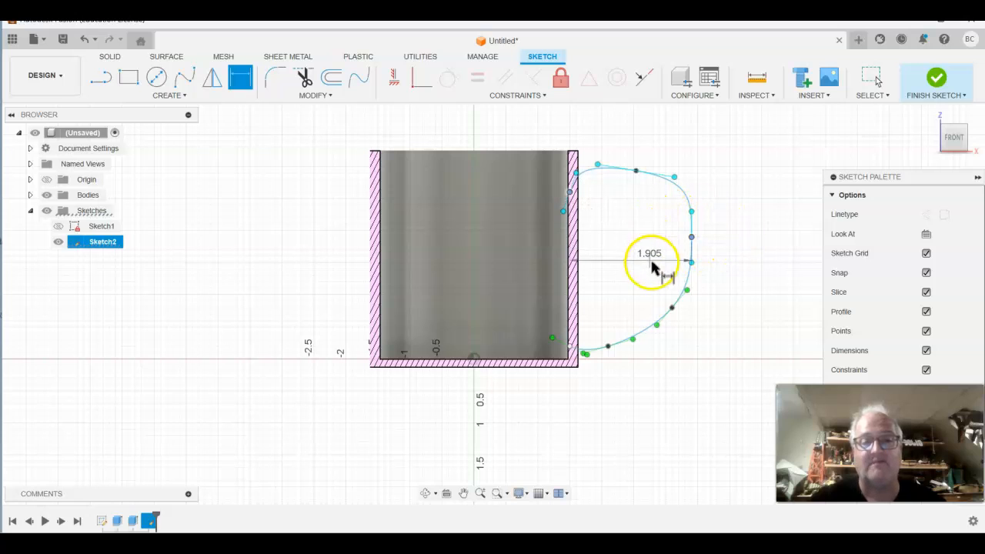
click(652, 239)
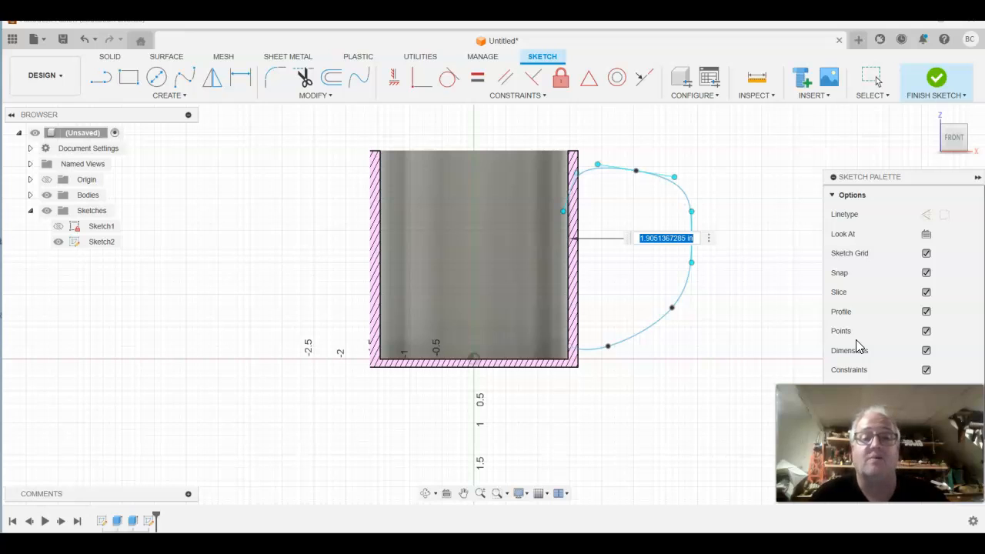
key(Return)
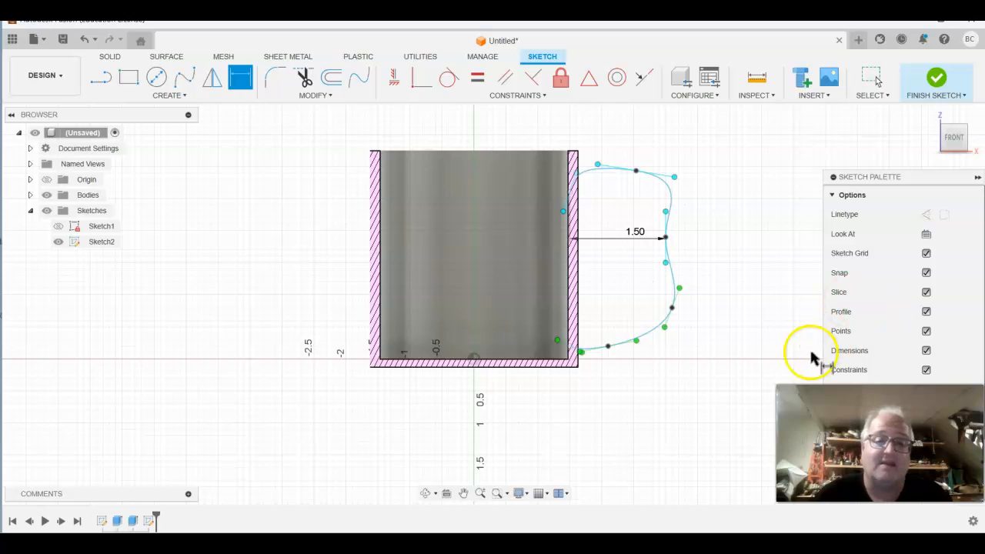
click(673, 311)
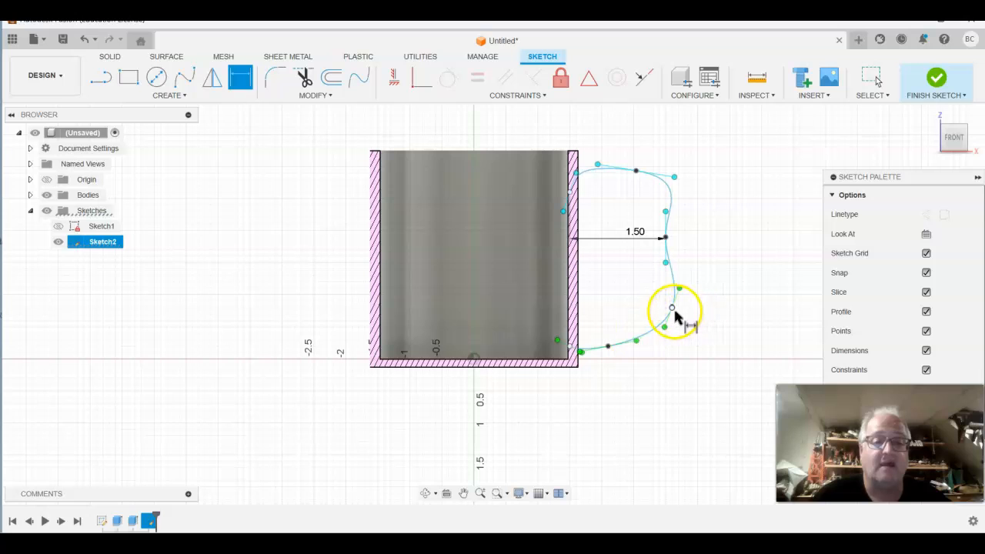
click(671, 309)
click(636, 175)
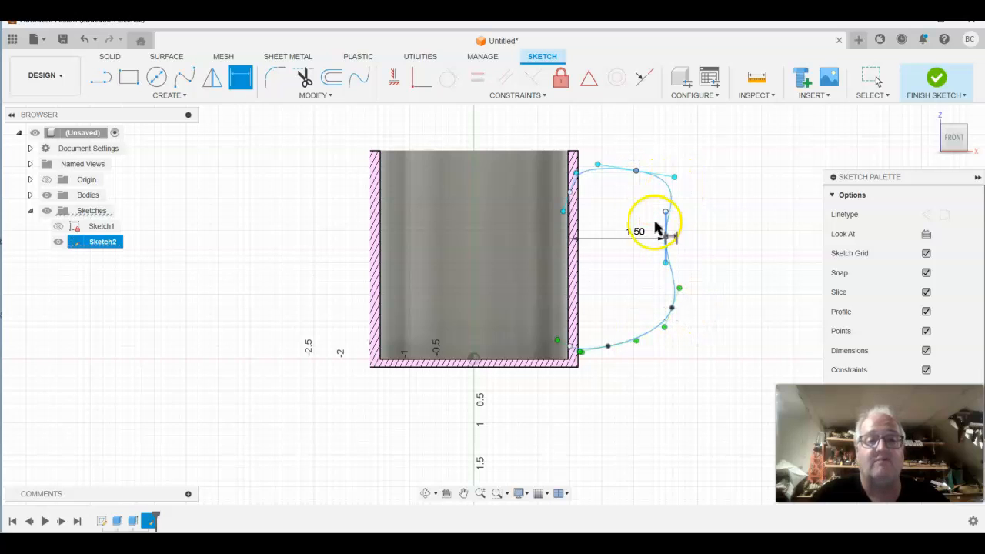
click(674, 177)
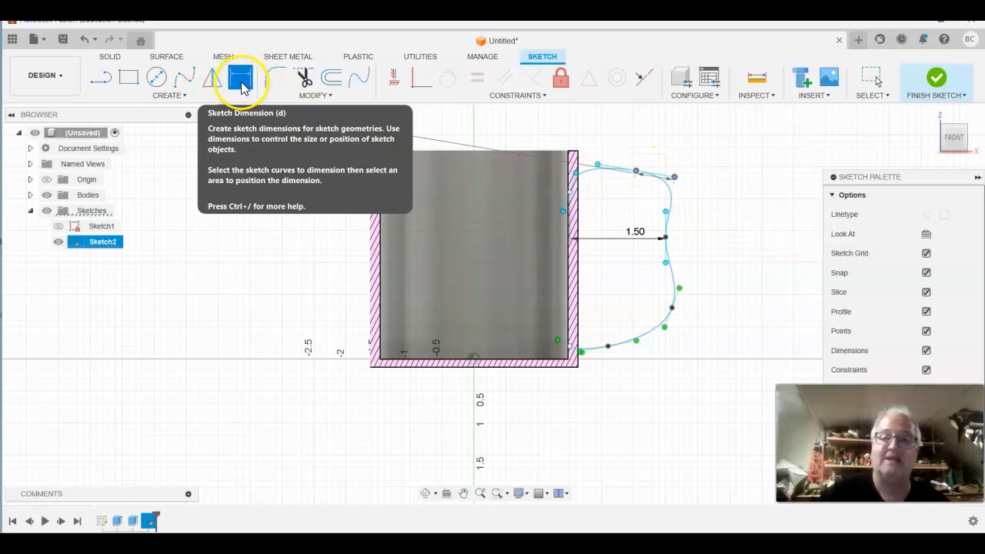
key(Escape)
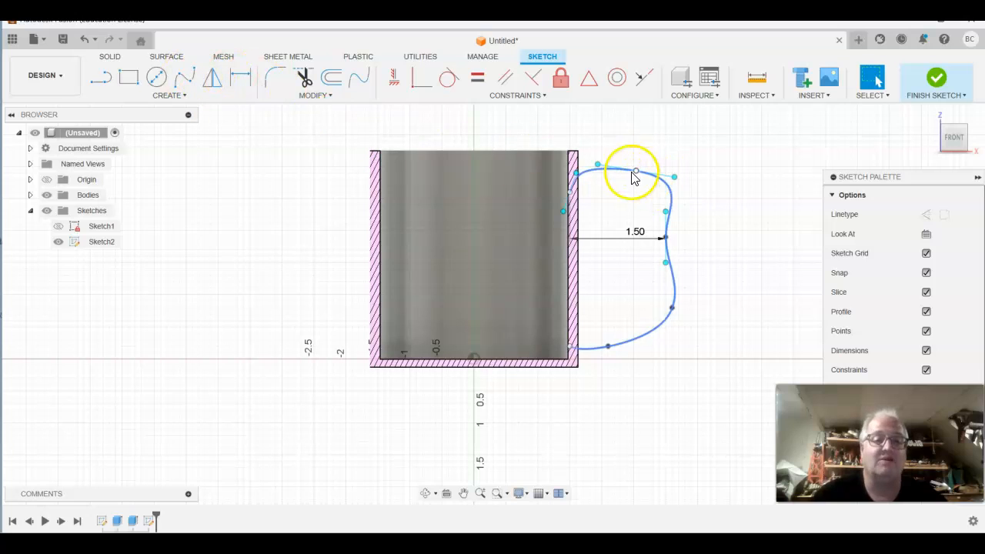
Move the spline's top and lower outer fit points toward the cup and raise its bottom fit point and lower wall end.
drag(637, 175, 618, 172)
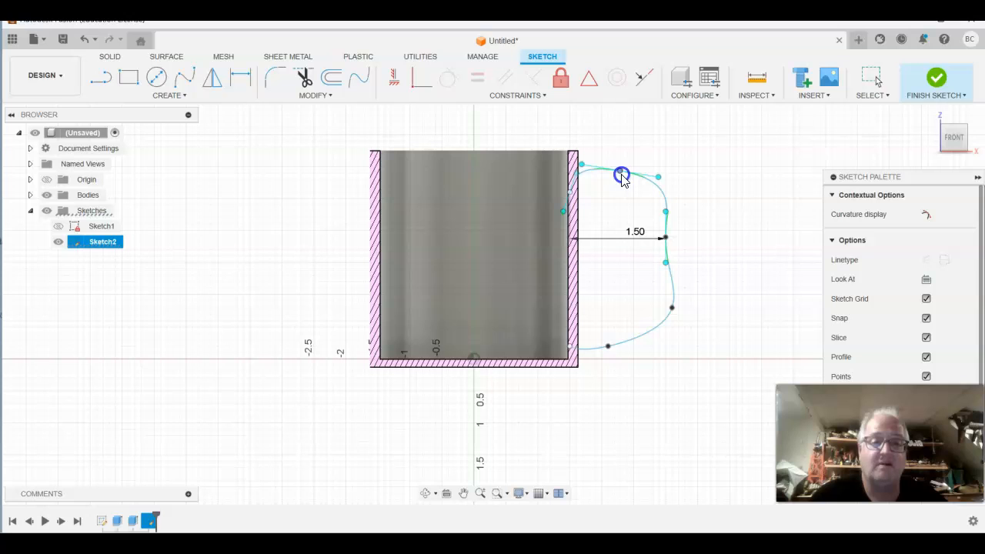
drag(673, 309, 654, 309)
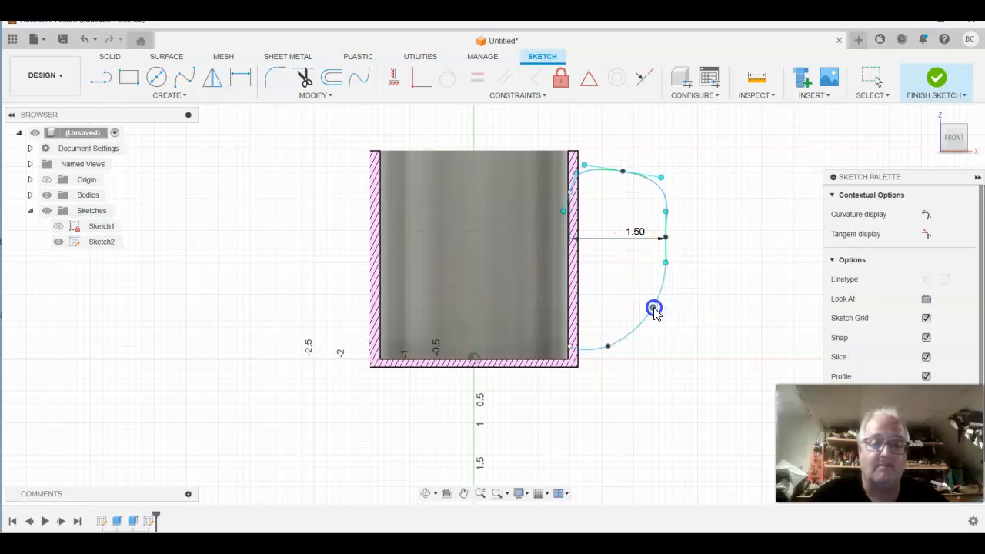
drag(608, 350, 571, 339)
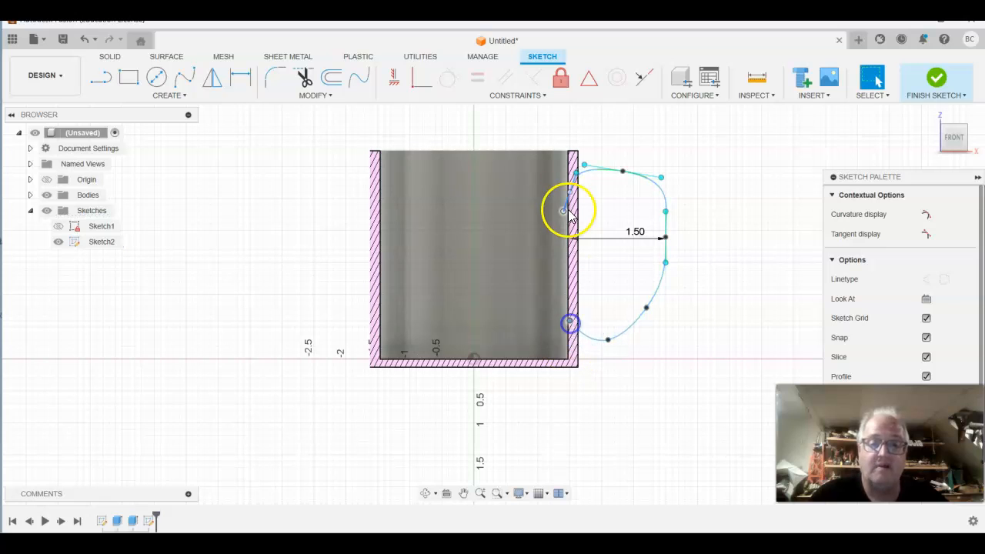
Lower the spline's upper wall end, shorten the upper outer point's tangent handle slightly, and shift the top fit point toward the cup.
drag(570, 194, 572, 201)
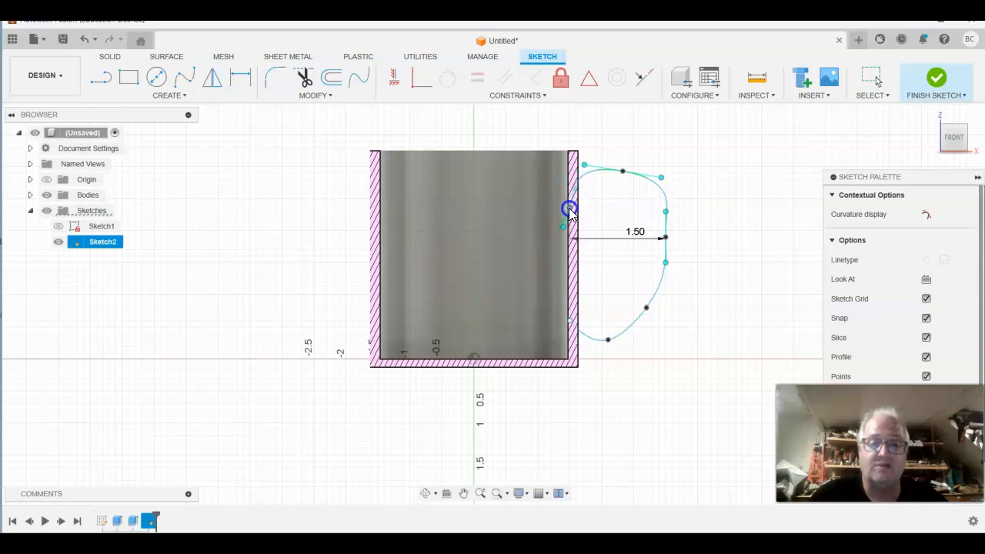
click(622, 175)
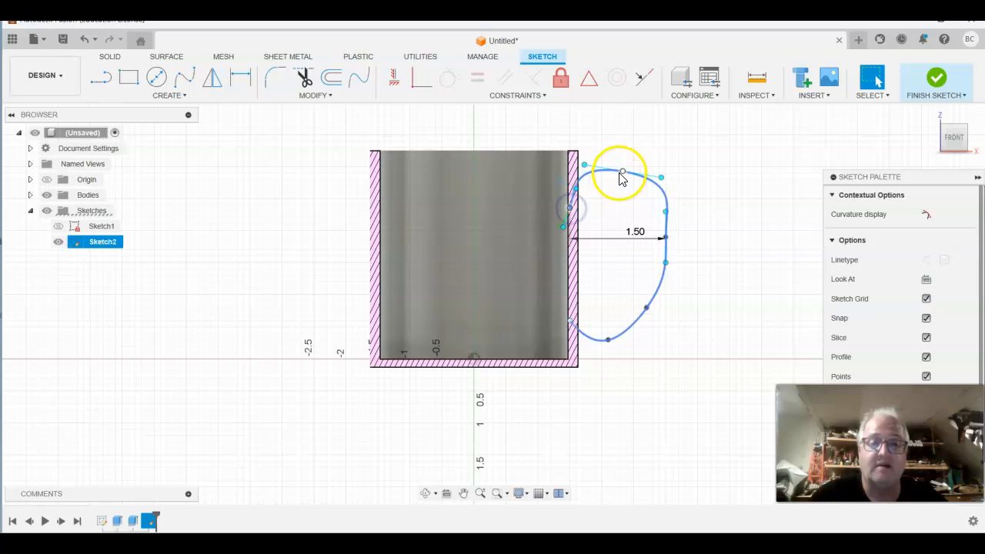
click(667, 215)
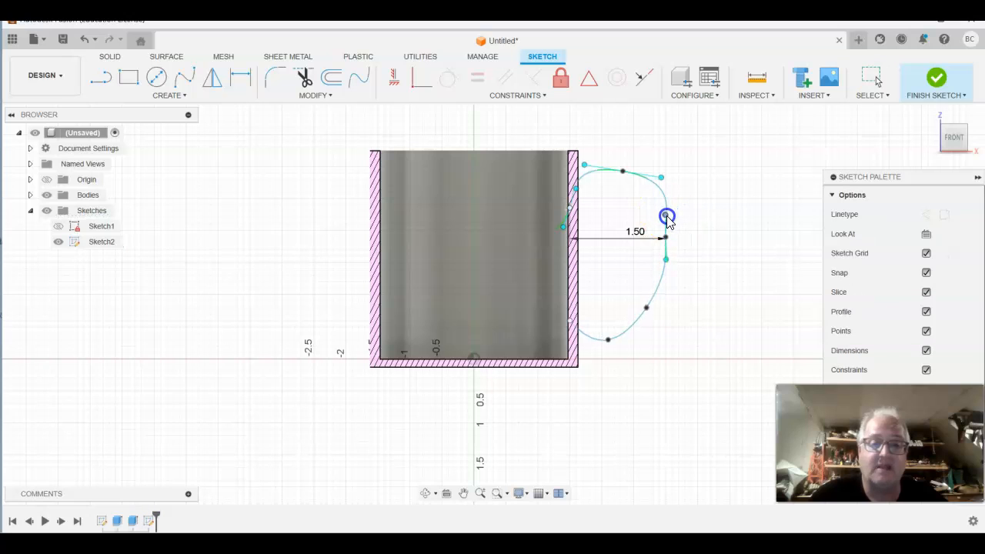
click(625, 175)
drag(625, 179, 621, 185)
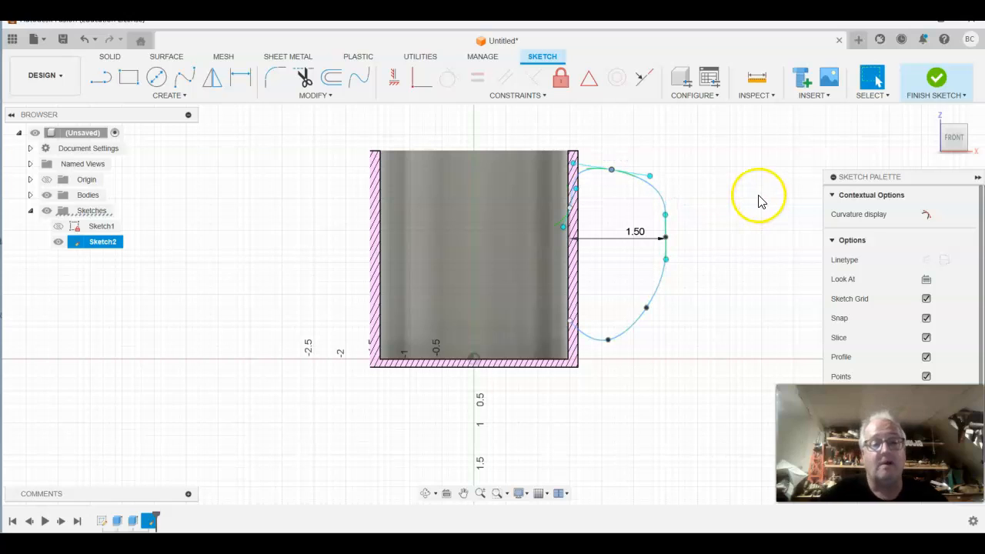
Close the handle outline with a line joining the spline's lower and upper ends inside the cup wall.
click(100, 79)
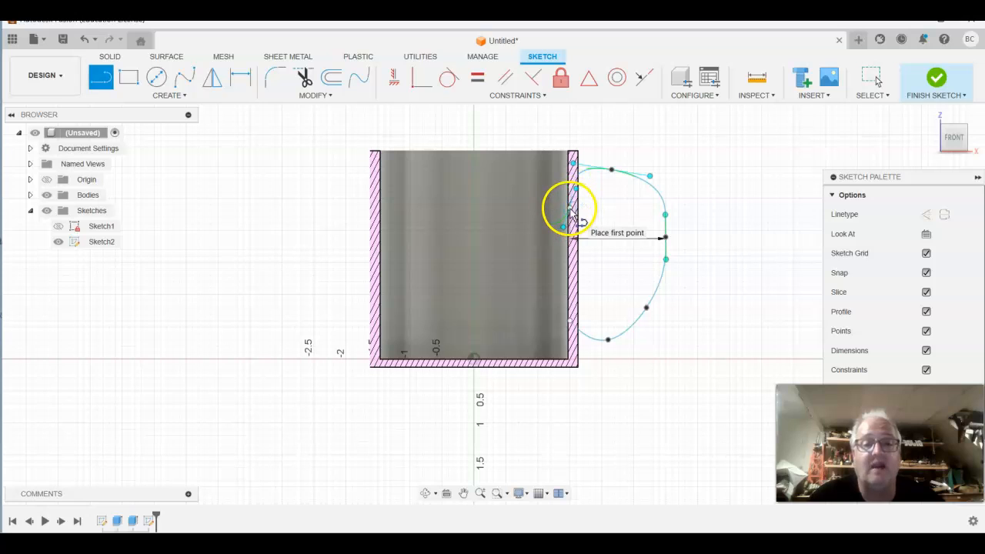
click(570, 321)
click(571, 209)
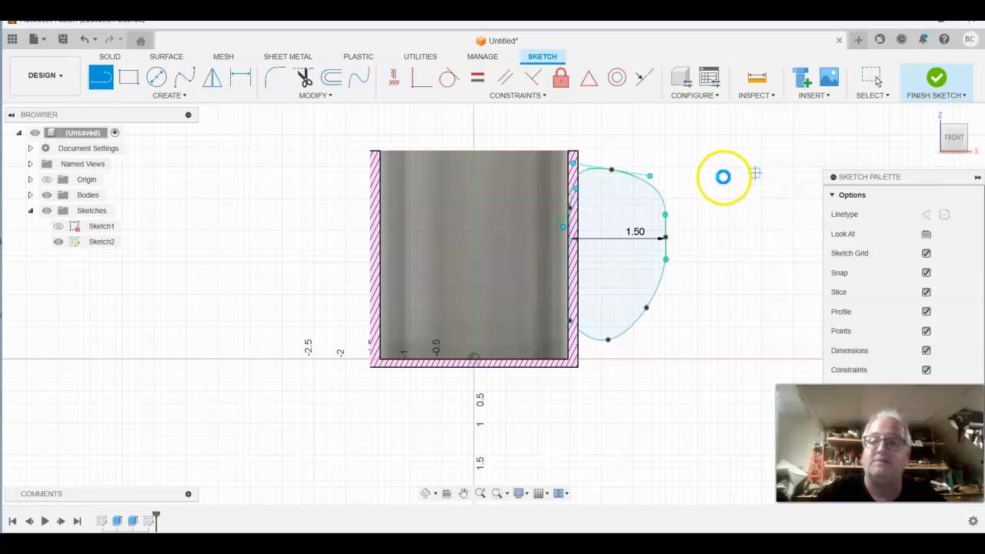
key(Escape)
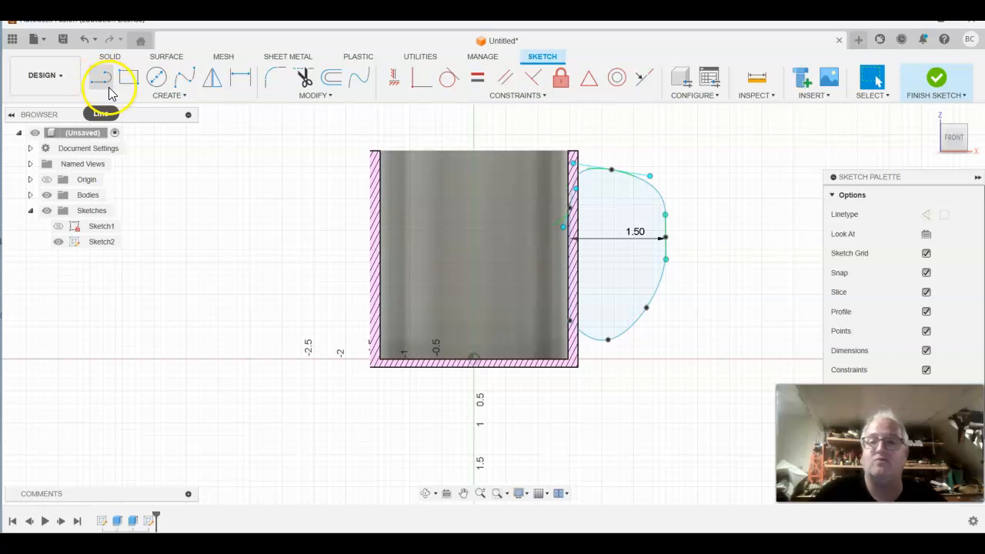
Draw an inner fit-point spline inside the handle outline, starting and ending on the closing line in the wall, with four fit points between.
click(185, 83)
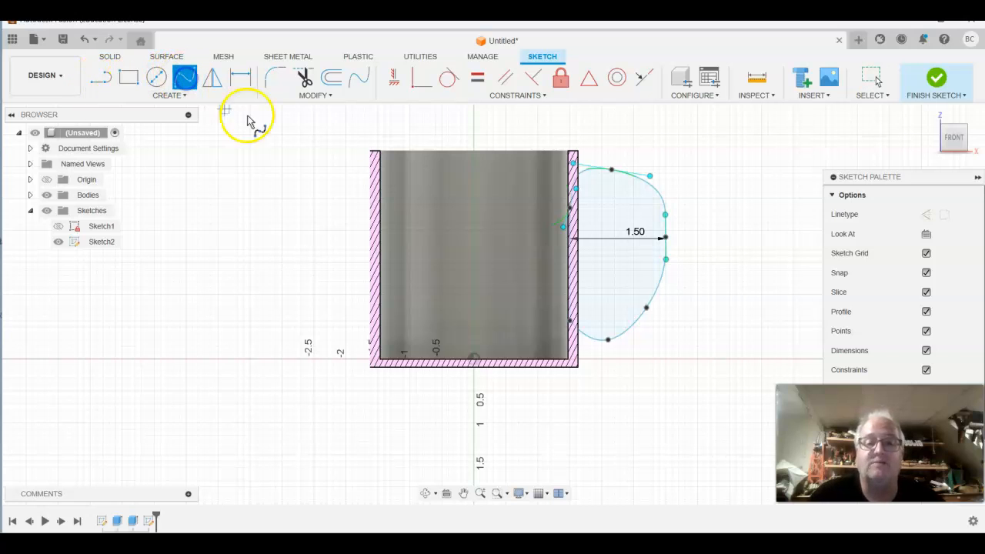
scroll(571, 218, down, 1)
scroll(573, 215, up, 5)
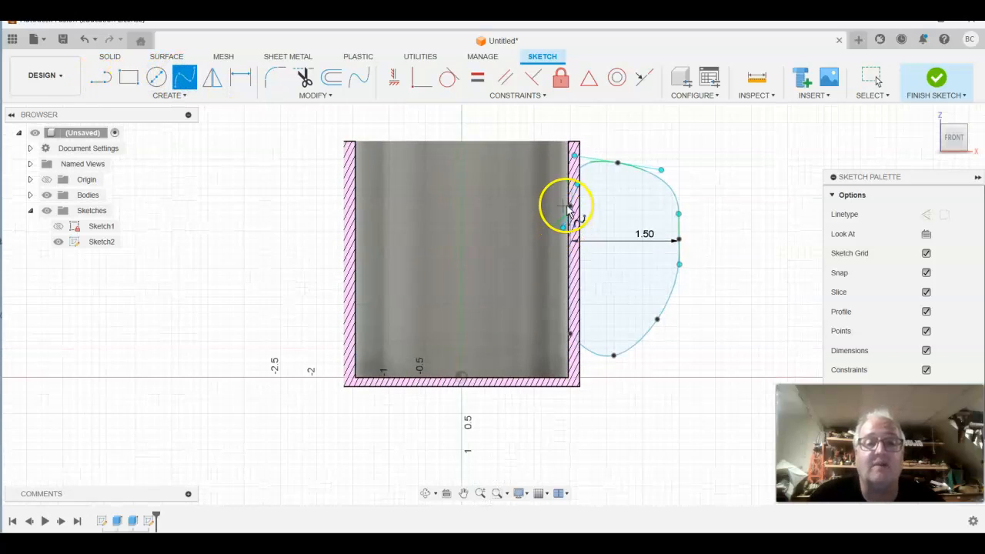
scroll(601, 215, up, 3)
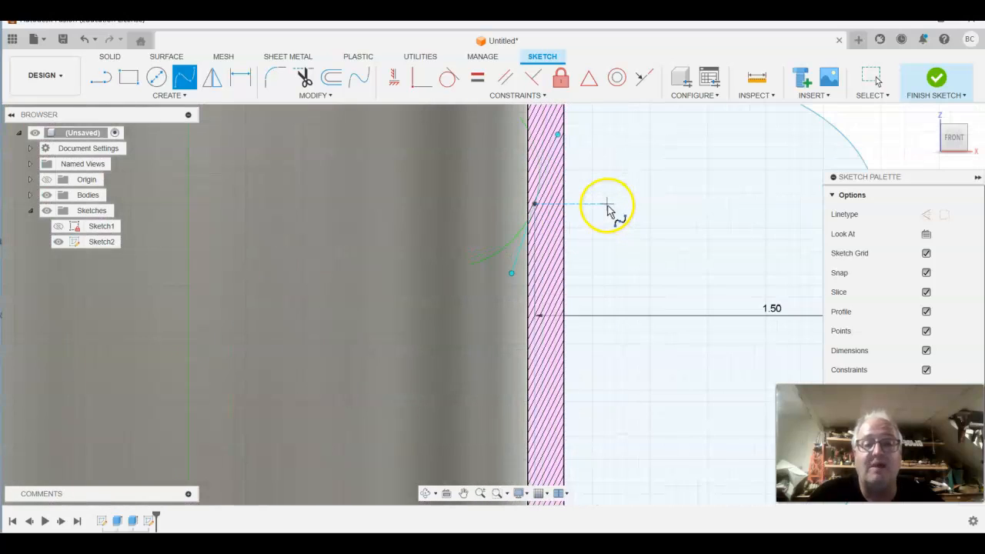
scroll(593, 219, down, 3)
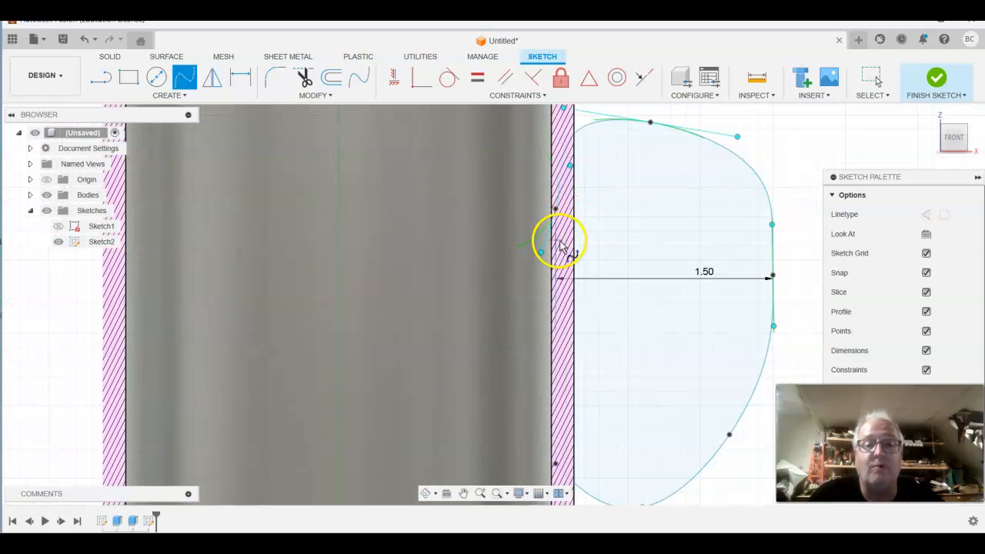
scroll(558, 240, down, 1)
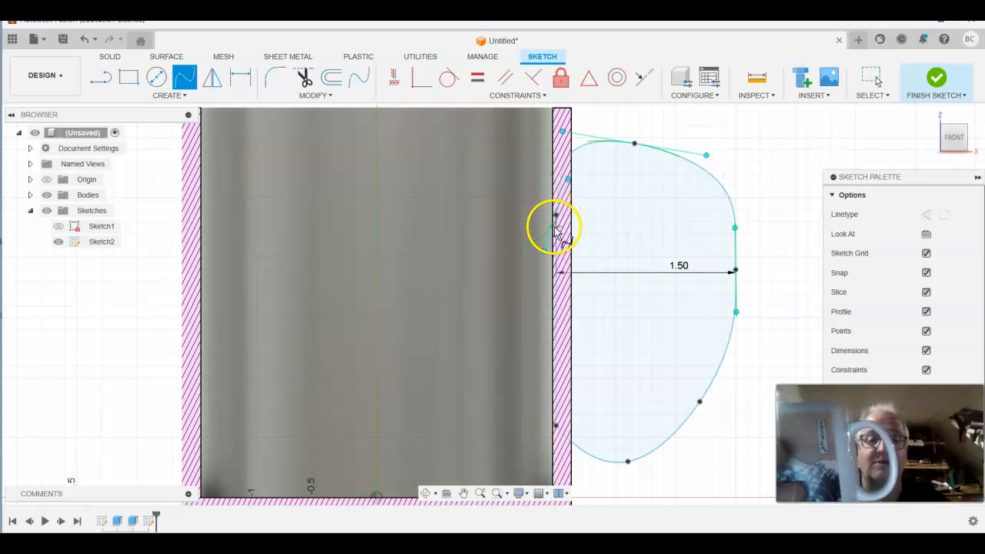
scroll(555, 227, up, 3)
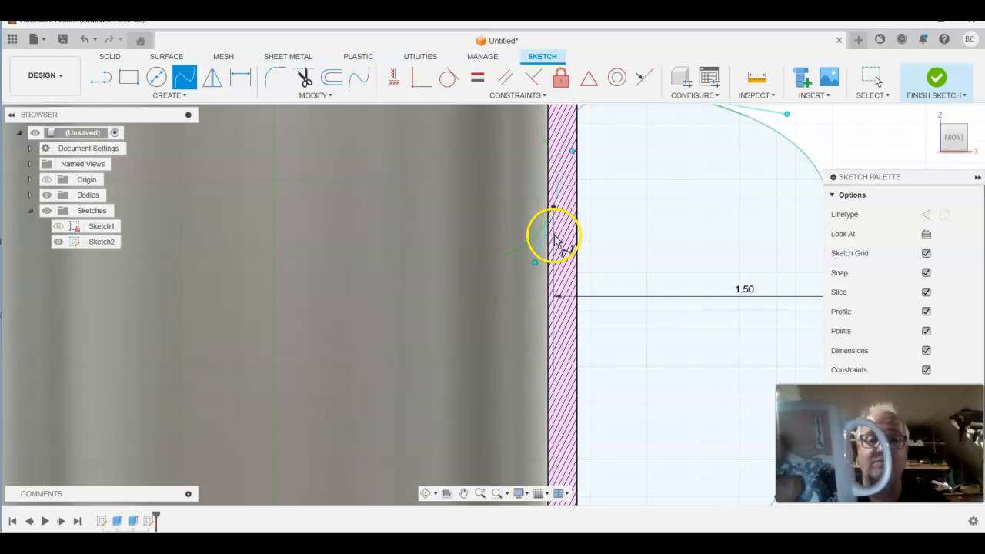
scroll(623, 165, down, 2)
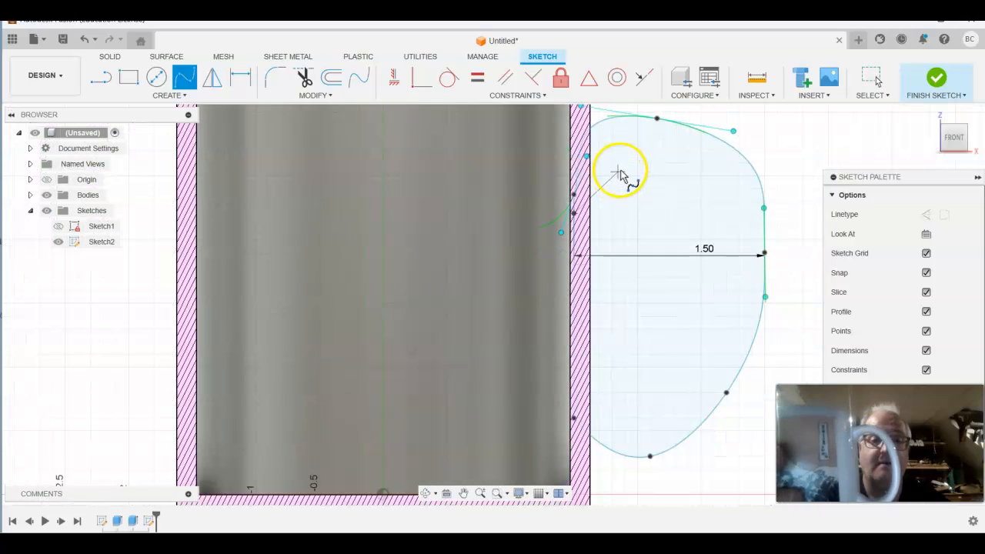
drag(620, 158, 707, 171)
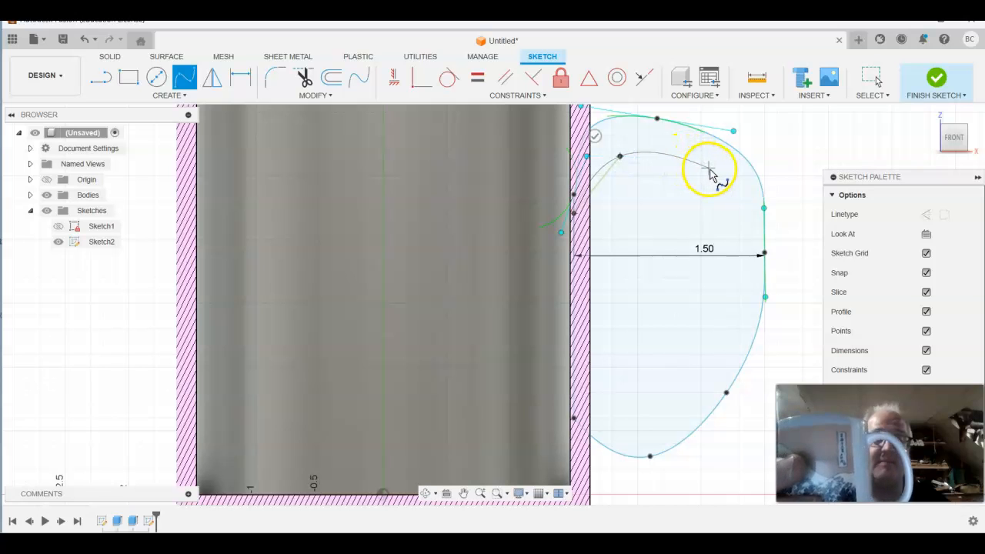
click(709, 168)
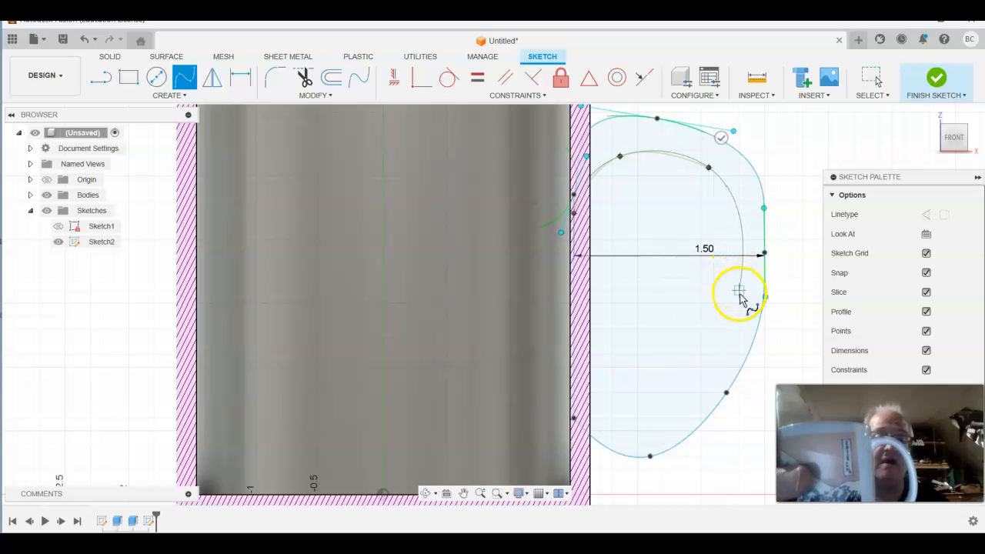
drag(738, 312, 689, 402)
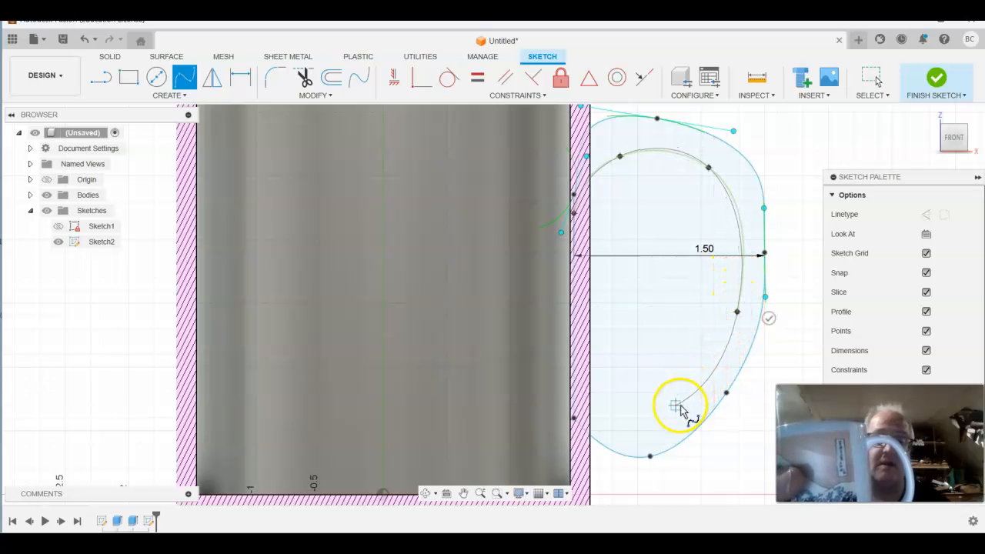
click(650, 430)
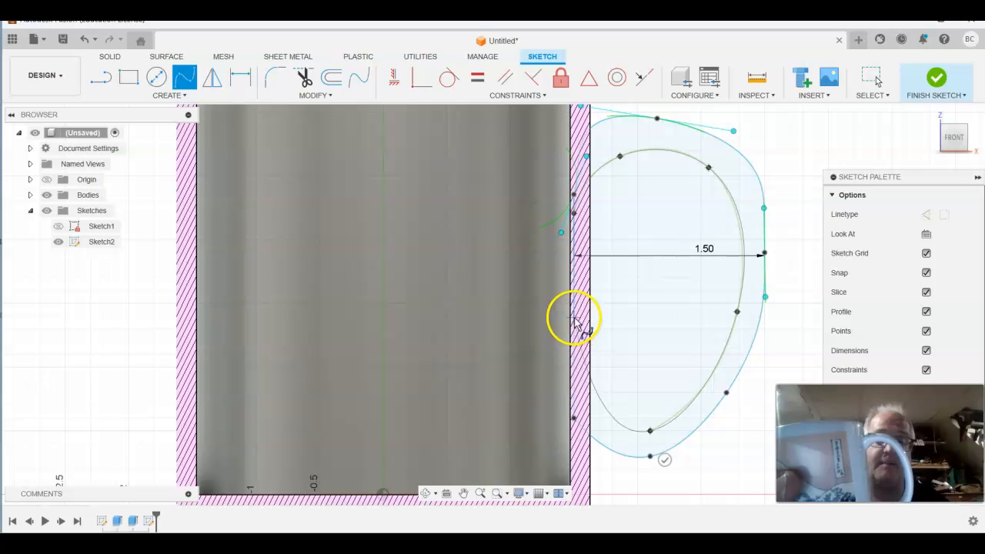
click(573, 324)
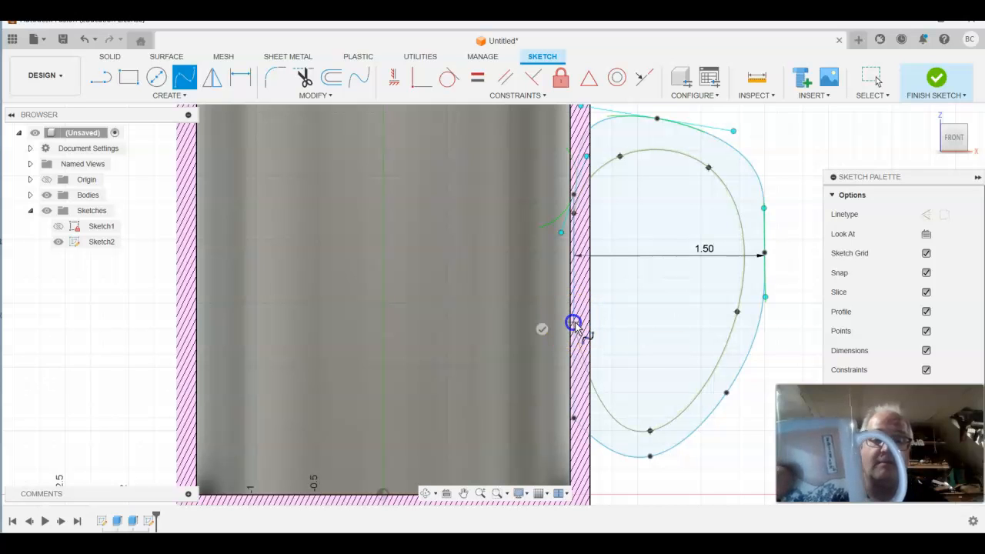
right_click(649, 300)
click(701, 305)
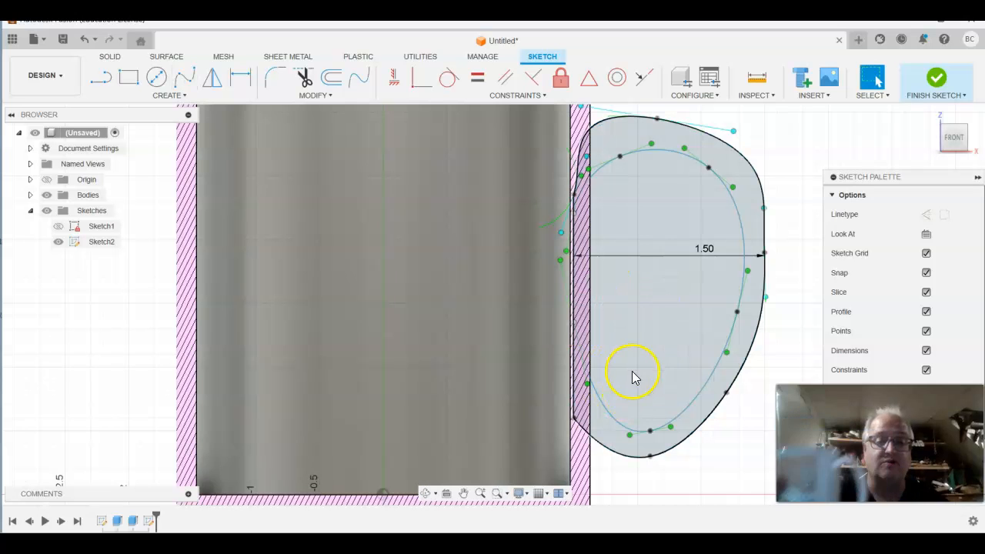
Inspect where the inner spline's ends meet the closing line inside the cup wall and finish the sketch.
click(661, 433)
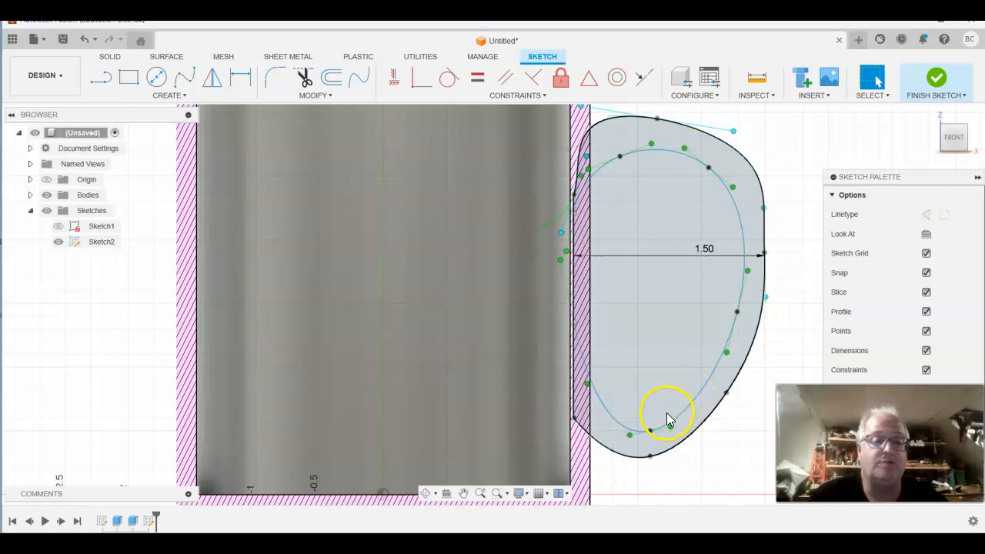
scroll(567, 201, down, 3)
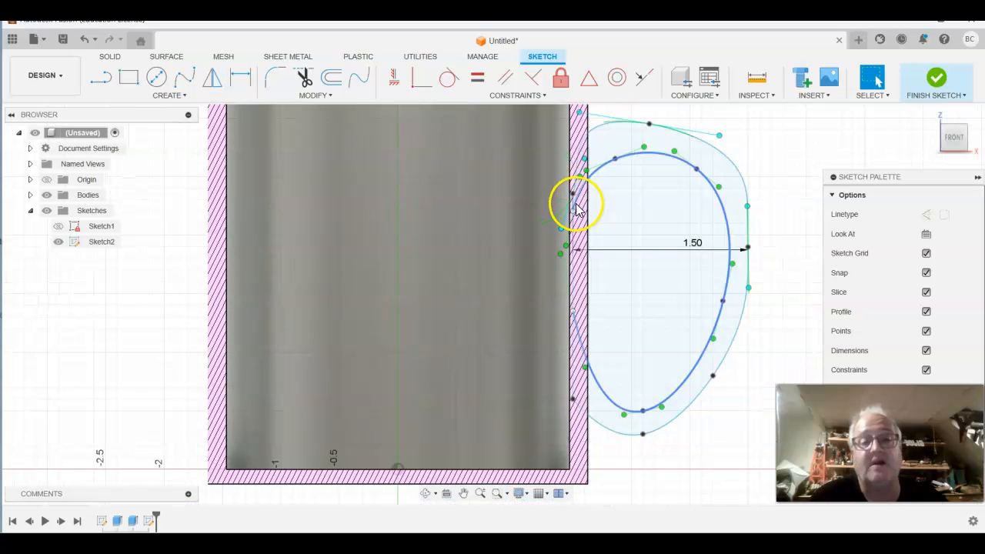
scroll(570, 211, up, 5)
scroll(570, 304, up, 1)
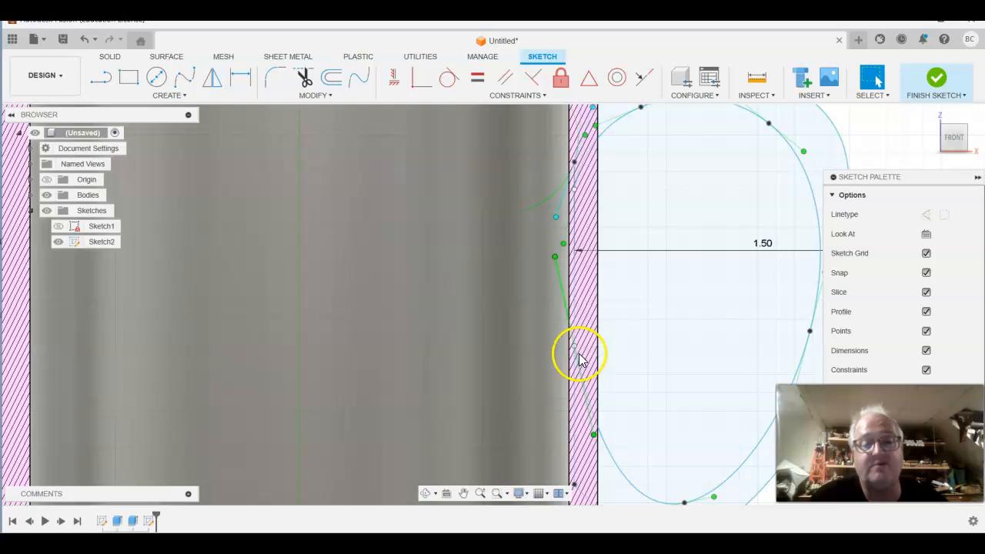
scroll(570, 350, down, 1)
scroll(574, 360, up, 3)
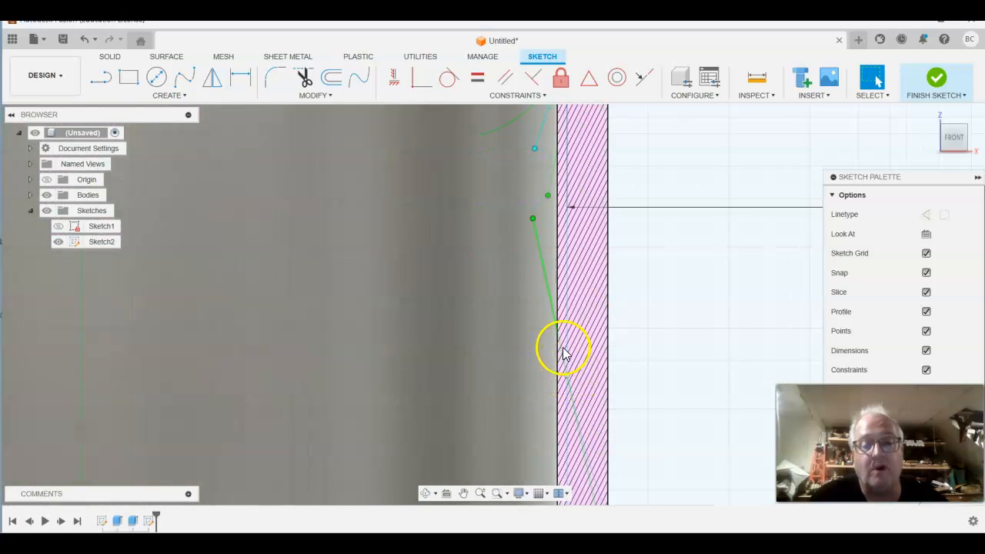
scroll(564, 350, down, 4)
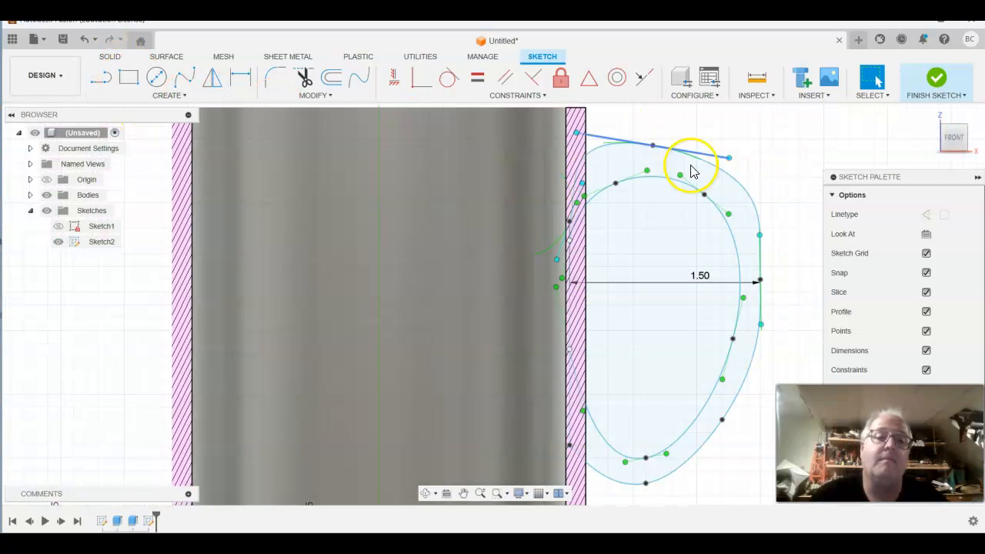
click(937, 80)
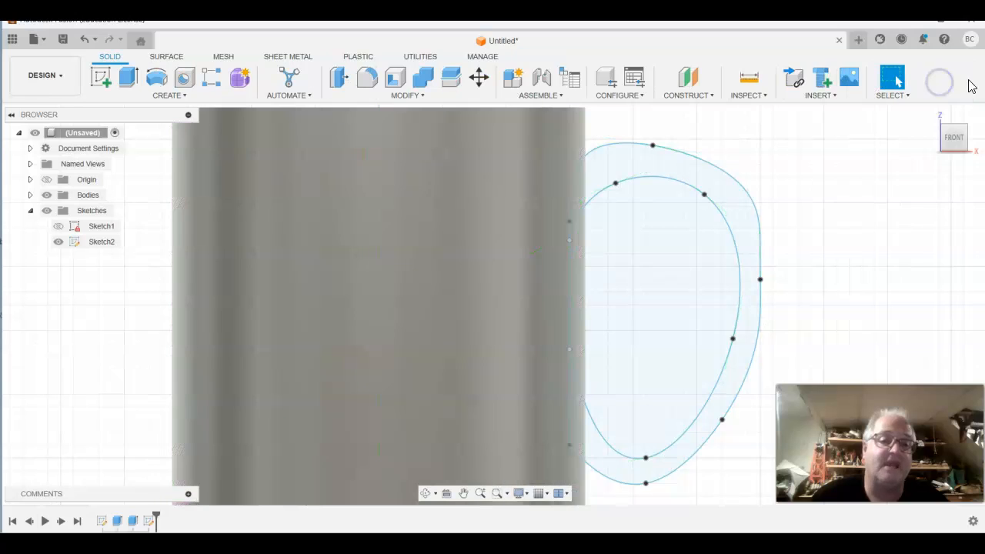
click(128, 77)
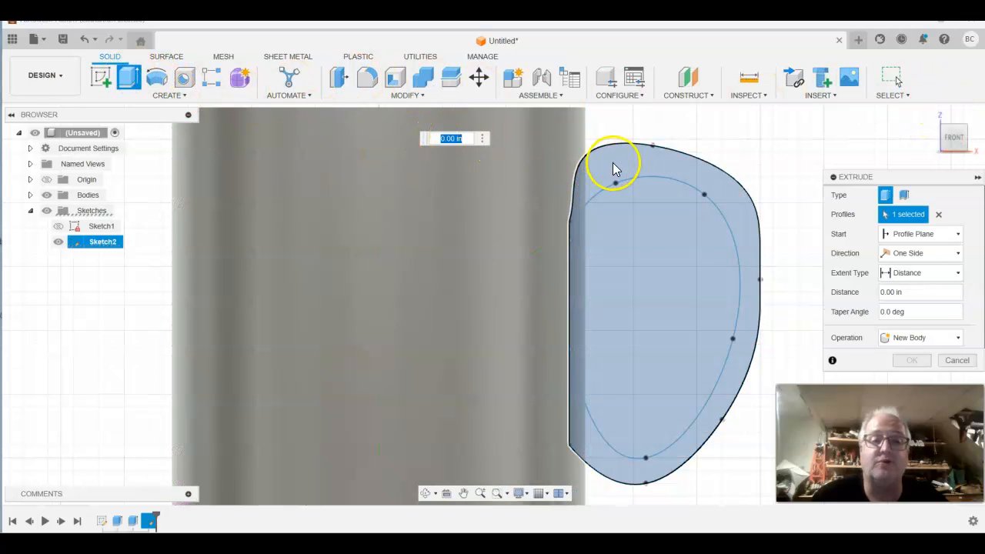
click(617, 169)
click(690, 168)
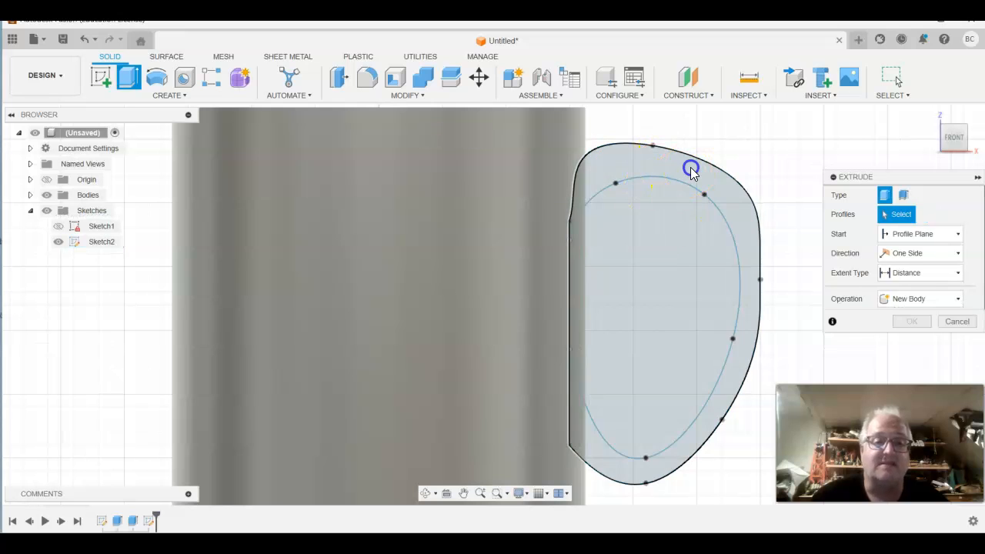
click(644, 326)
click(677, 169)
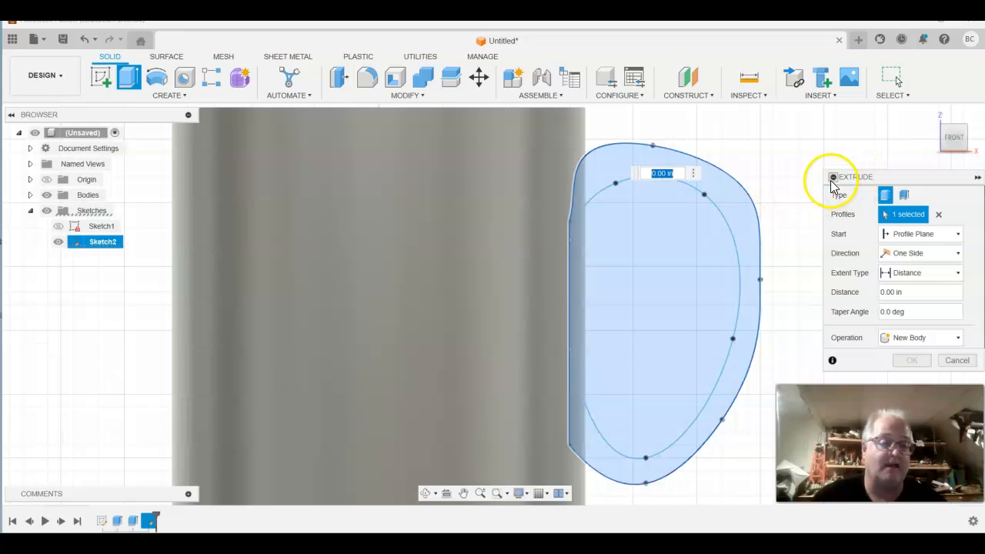
click(958, 361)
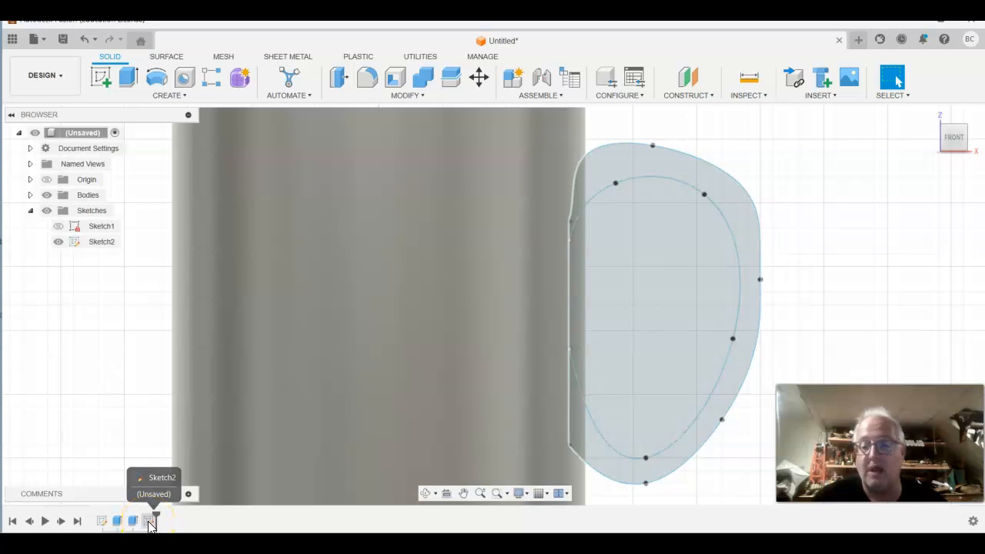
Reopen the handle sketch for editing and turn on the Slice display to expose the cup wall's cross-section.
right_click(151, 522)
click(218, 380)
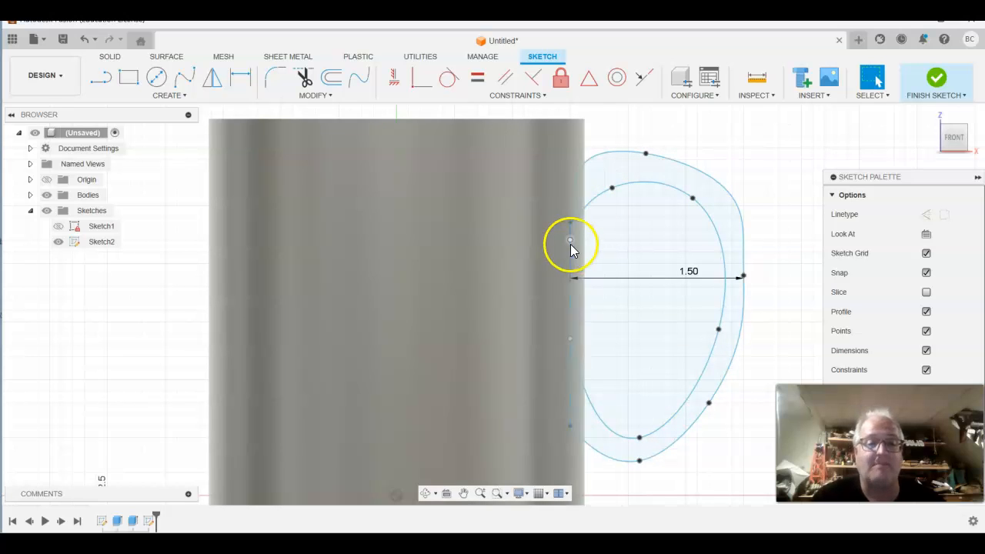
scroll(579, 238, up, 4)
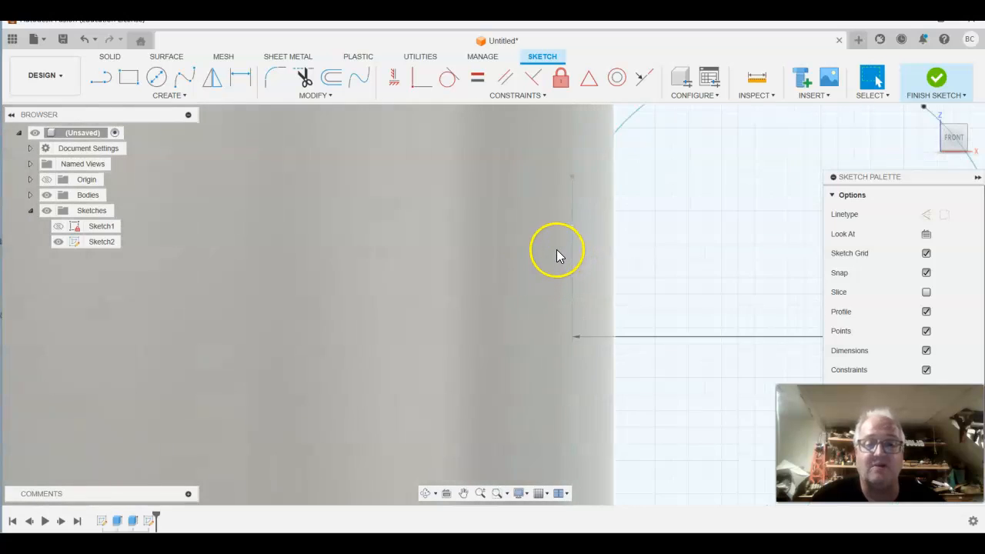
scroll(557, 250, down, 5)
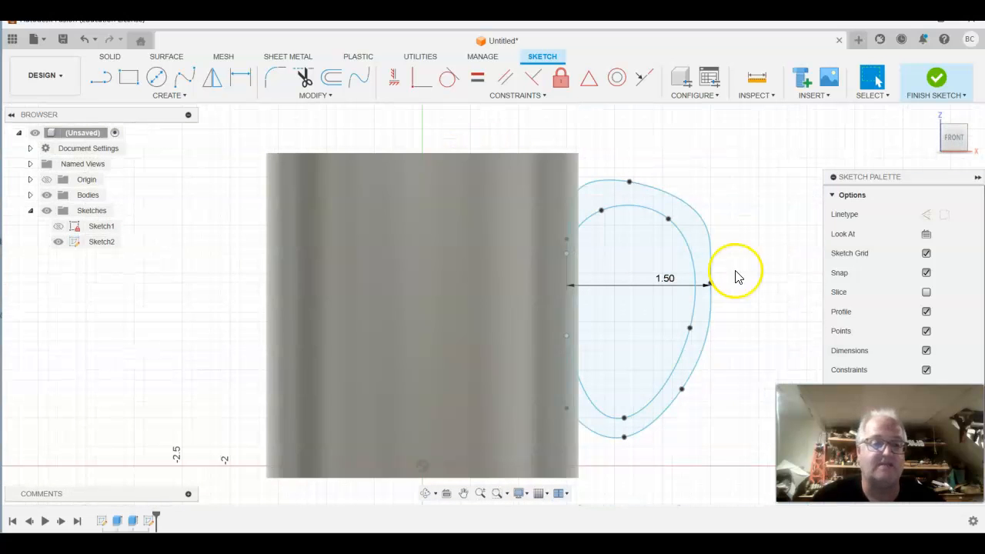
click(927, 292)
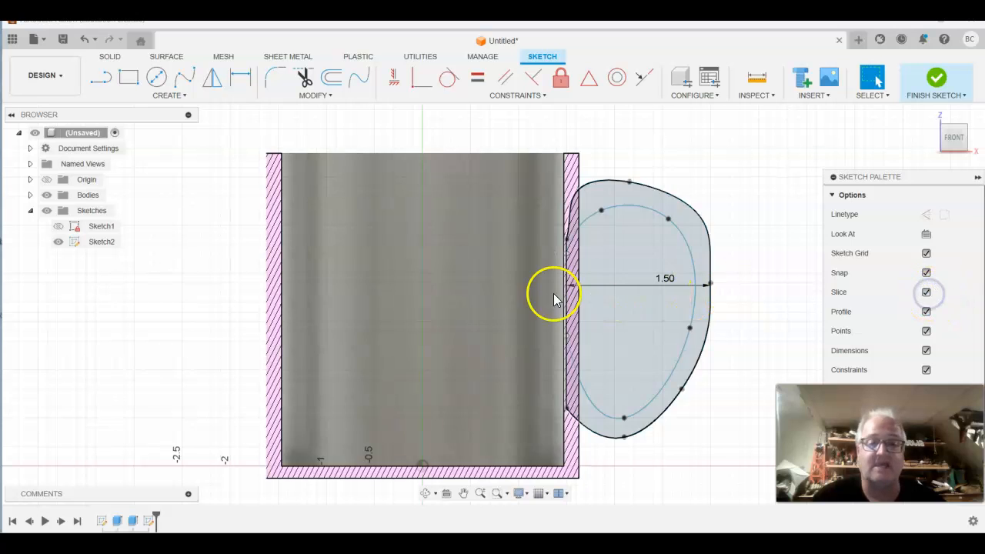
Move the inner spline's upper wall end slightly past the closing line toward the cup's interior.
scroll(588, 270, up, 3)
scroll(573, 281, up, 3)
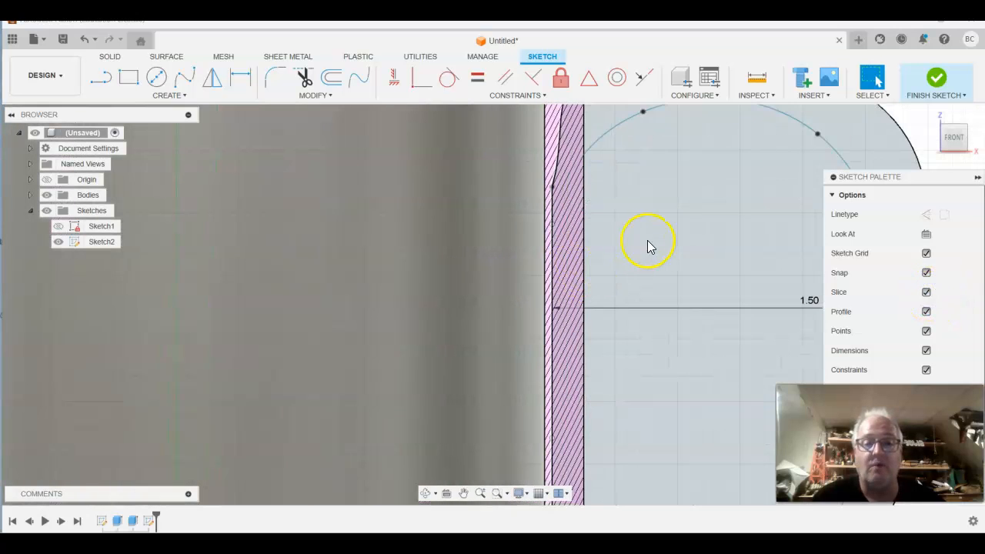
scroll(544, 222, up, 3)
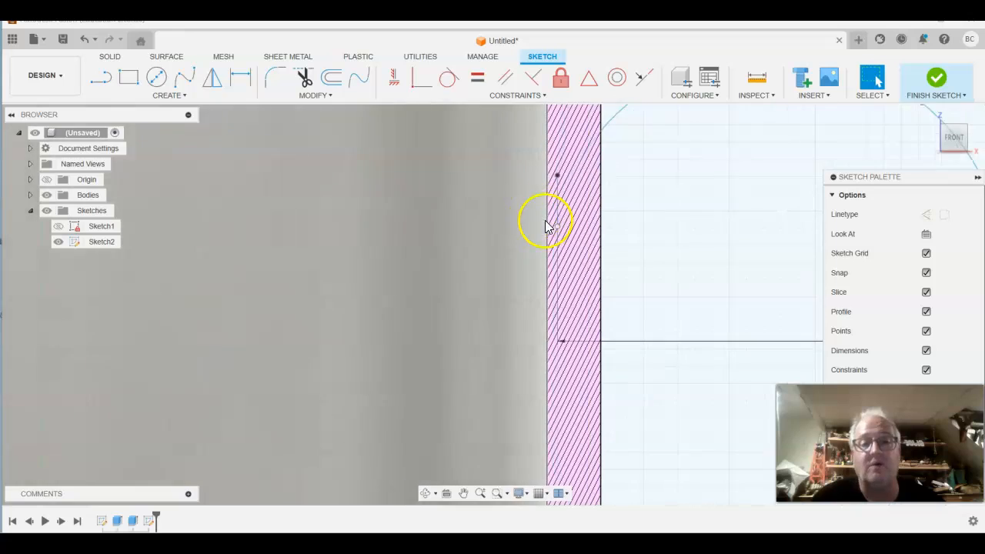
scroll(559, 223, up, 5)
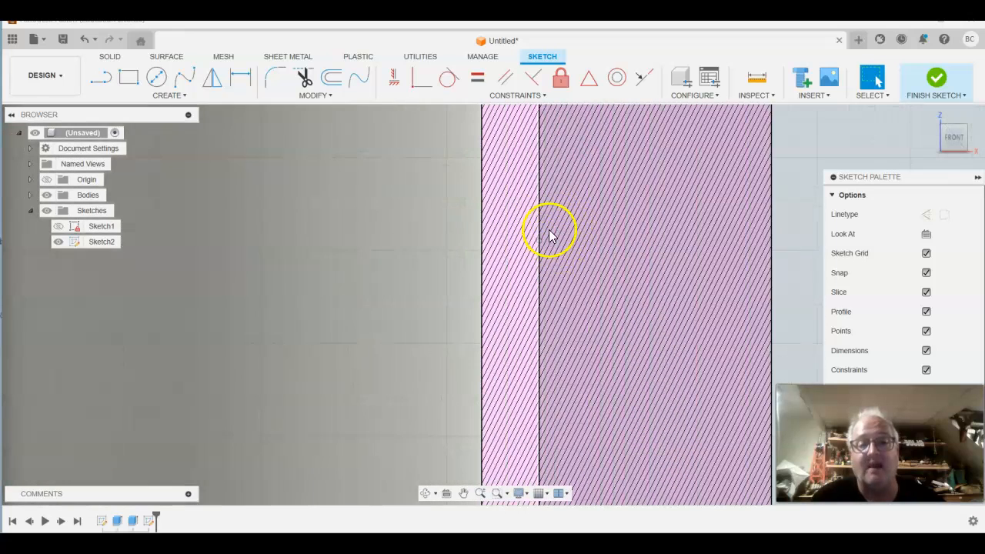
scroll(608, 208, down, 5)
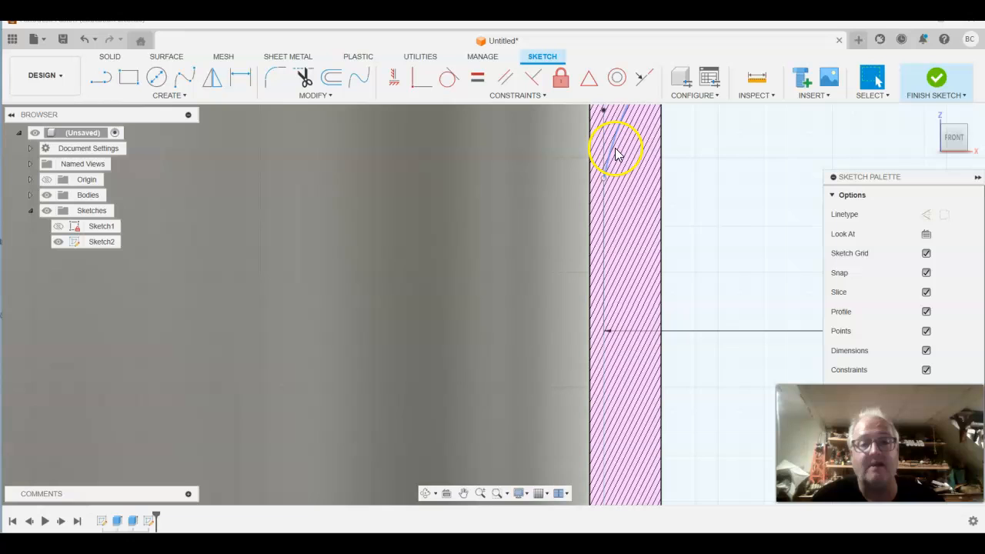
scroll(616, 154, down, 1)
click(616, 145)
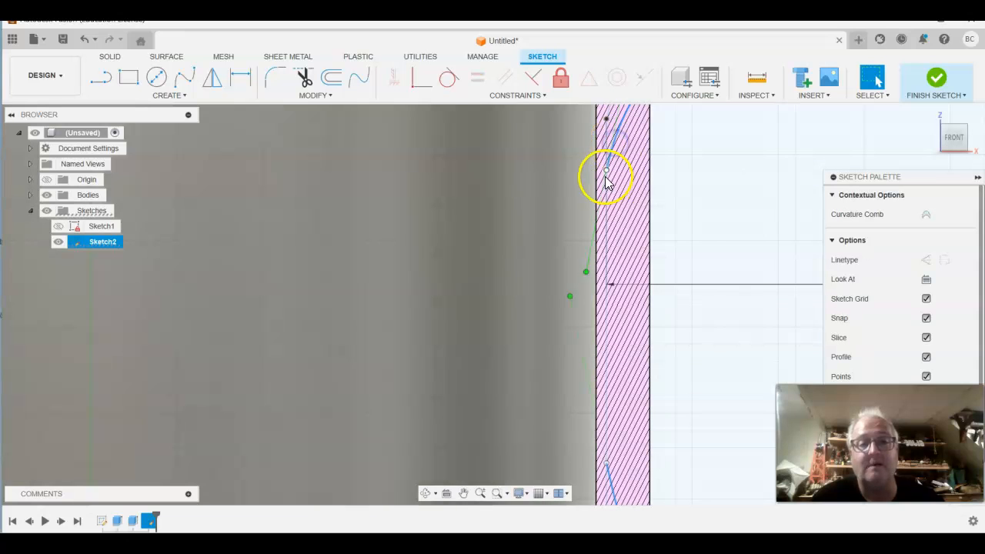
click(605, 174)
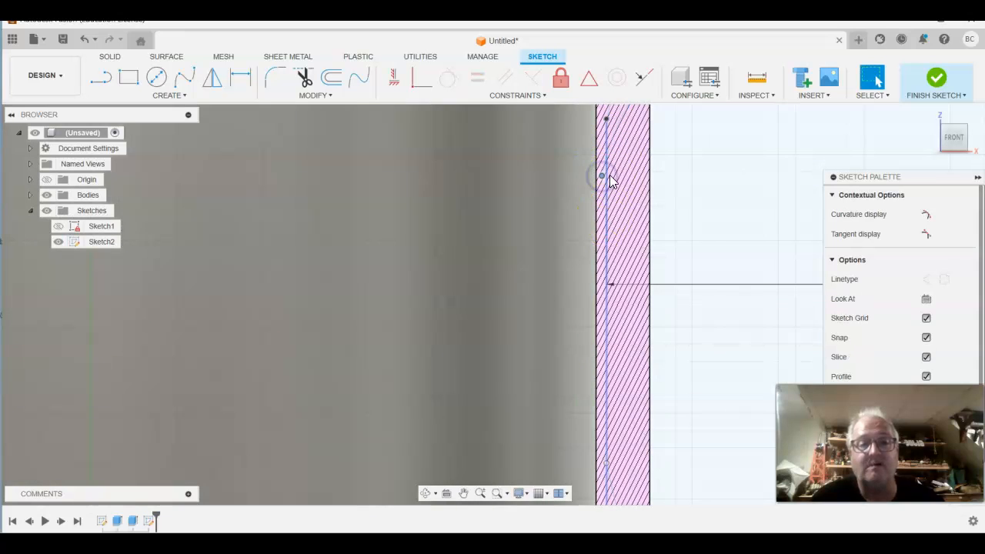
click(623, 231)
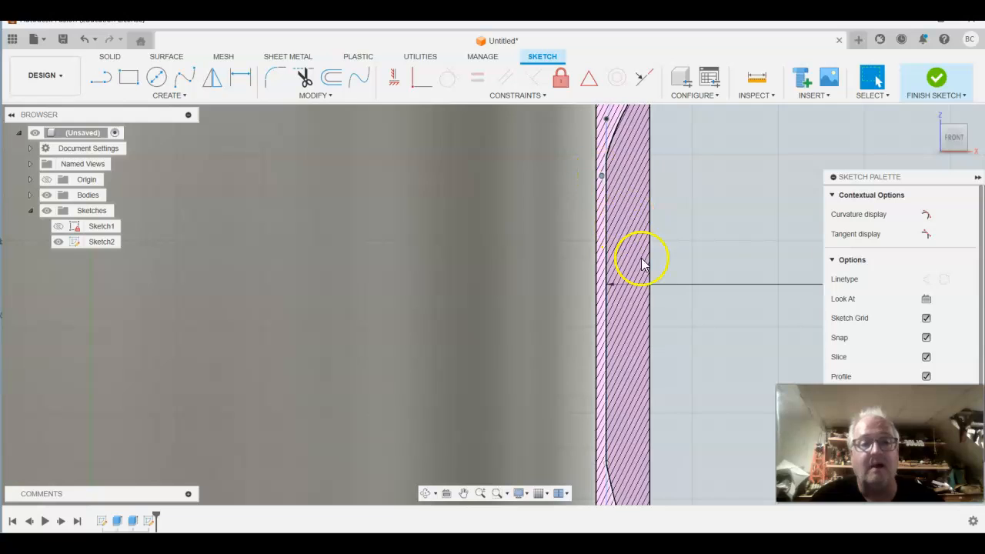
Move the inner spline's upper end back across the closing line to near the wall's outer face.
scroll(655, 301, down, 2)
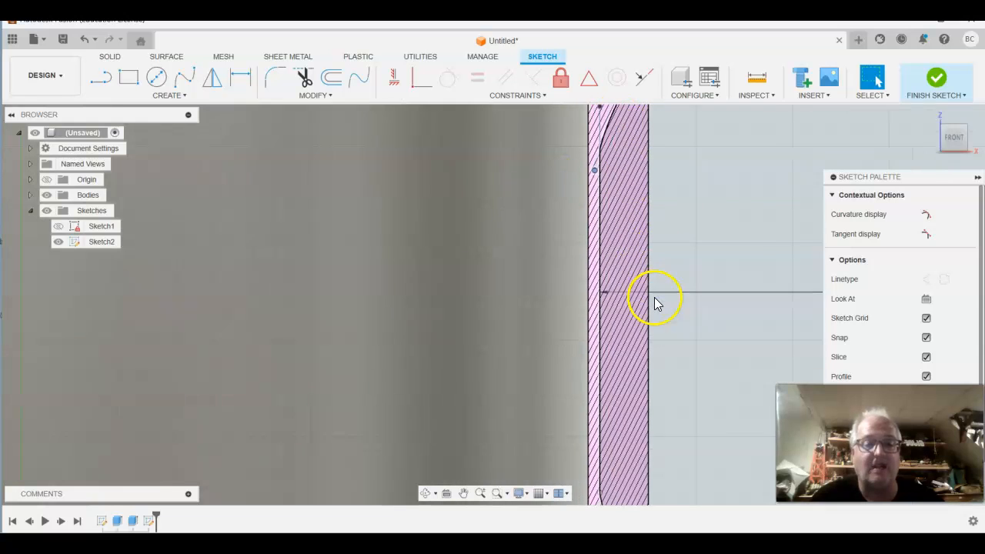
scroll(655, 301, down, 5)
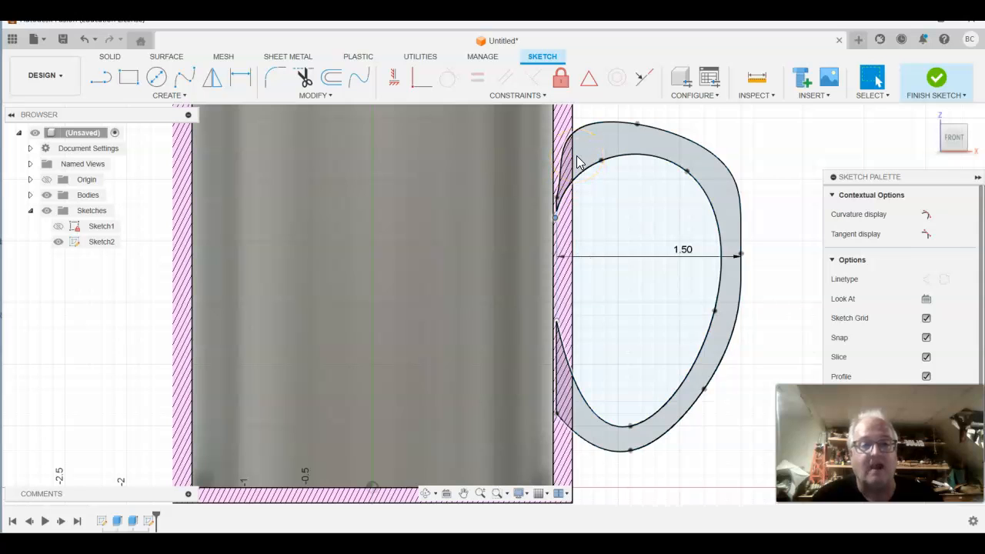
click(594, 189)
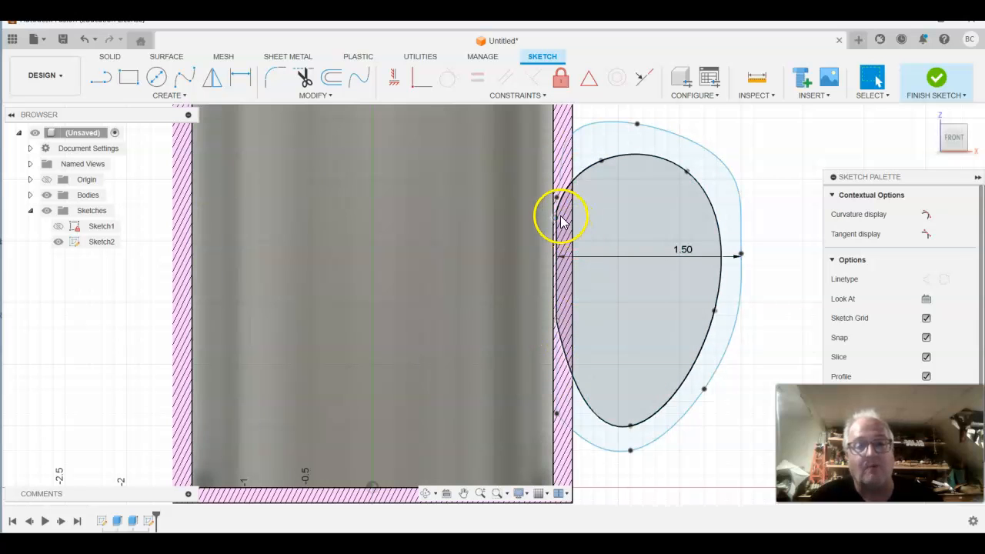
click(557, 222)
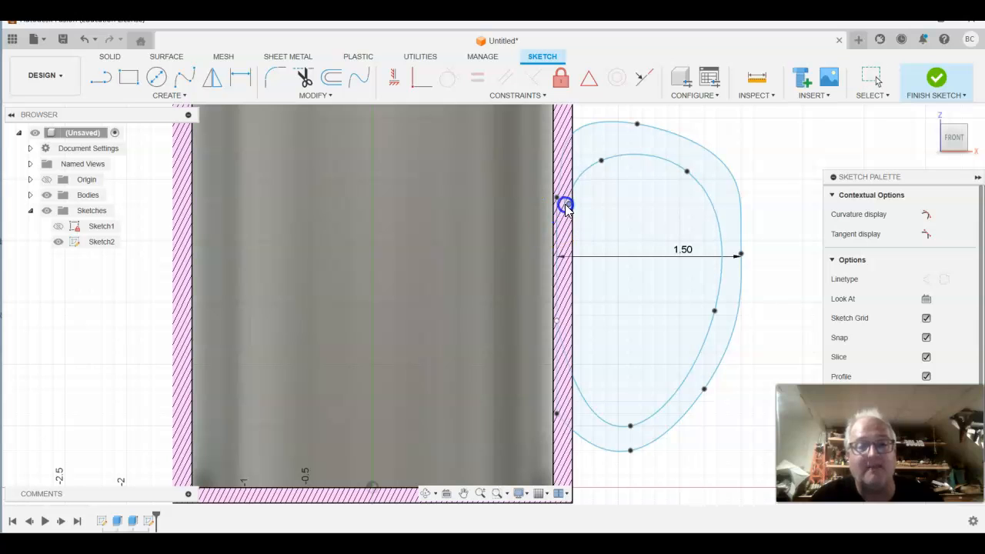
click(565, 205)
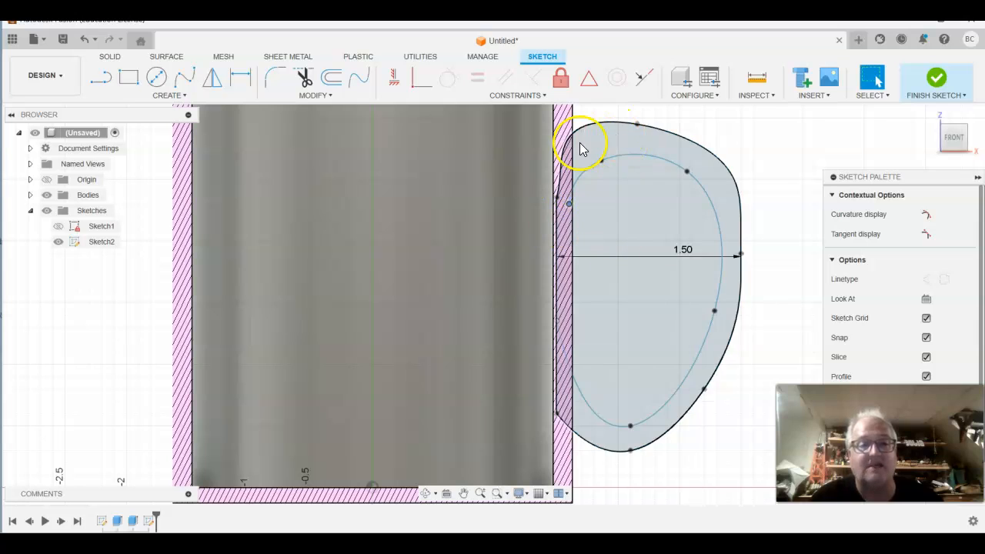